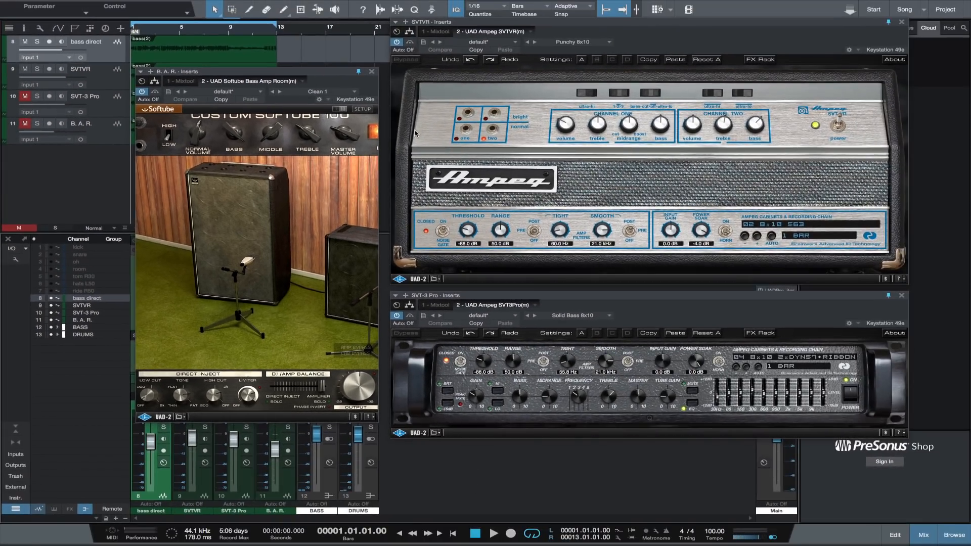
Step: Close the three bass amp plug-in windows and view the Neve 1073 insert on the BASS bus
{"action": "left_click", "coordinate": [372, 72]}
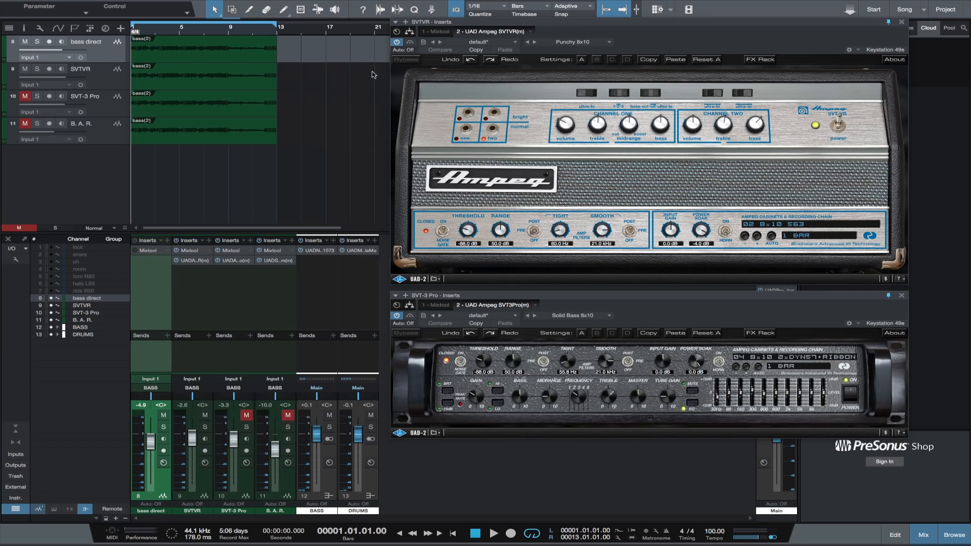
{"action": "left_click", "coordinate": [902, 21]}
{"action": "left_click", "coordinate": [902, 295]}
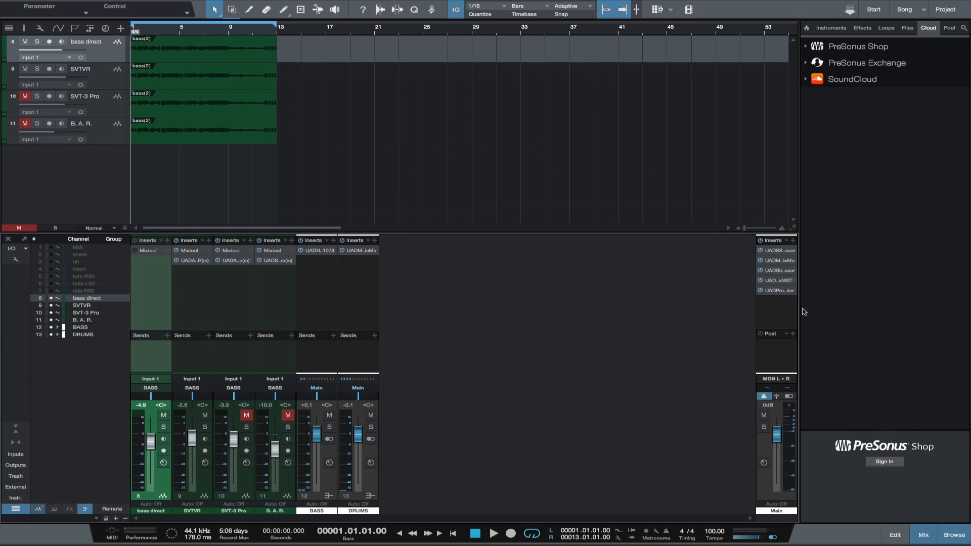
{"action": "left_click", "coordinate": [327, 255]}
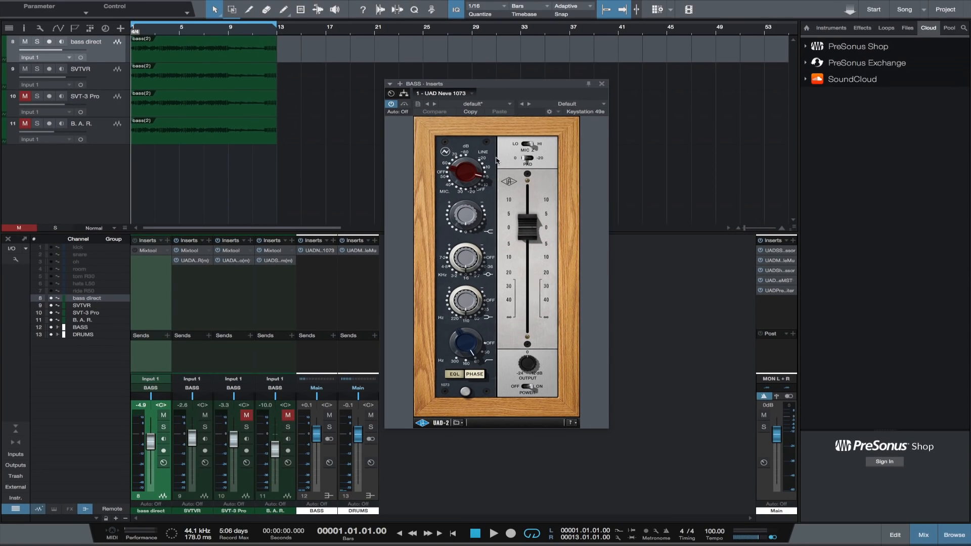
{"action": "left_click", "coordinate": [602, 84]}
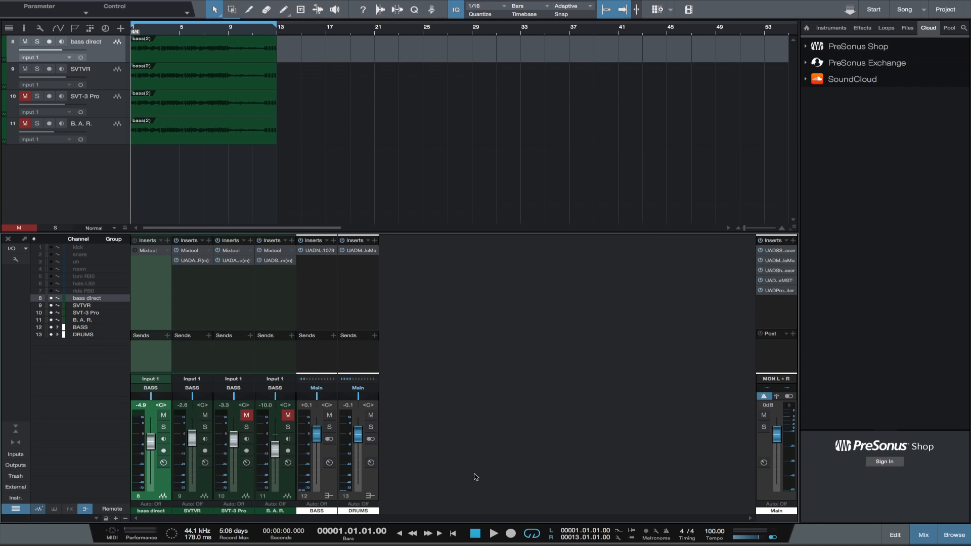
Step: Mute the SVTVR channel and play back the session to hear only the direct bass track
{"action": "left_click", "coordinate": [206, 416]}
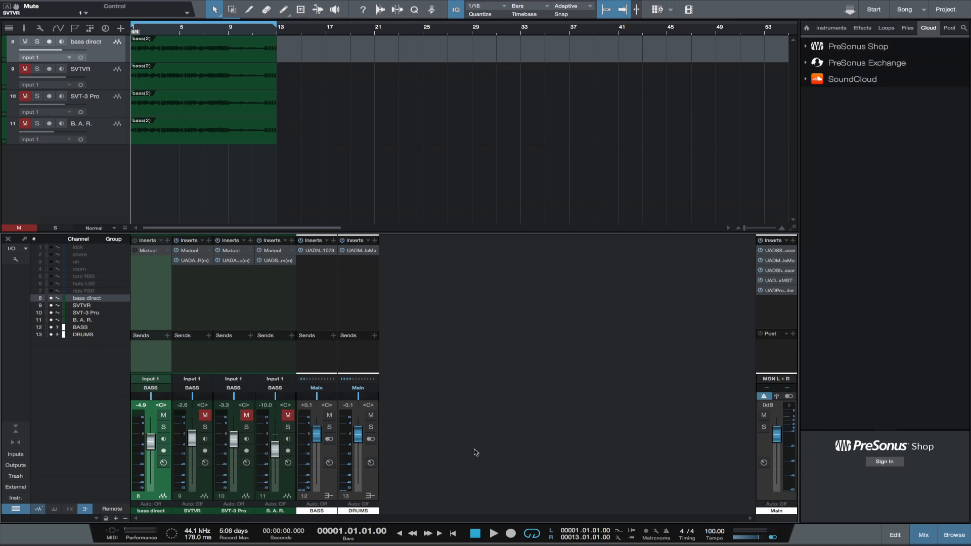
{"action": "key", "text": "space"}
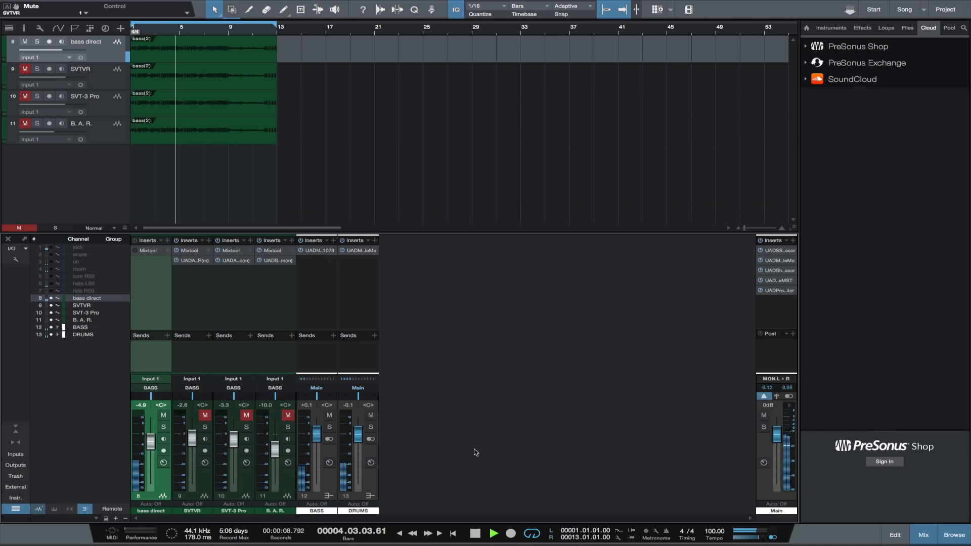
{"action": "key", "text": "space"}
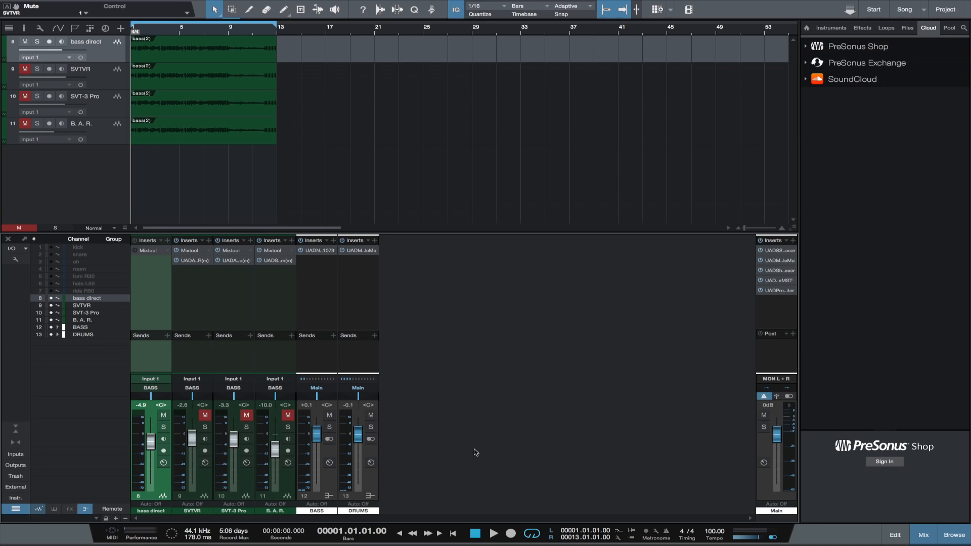
Step: Open the Ampeg SVTVR amp and play back the SVTVR channel with bass direct muted
{"action": "left_click", "coordinate": [196, 262]}
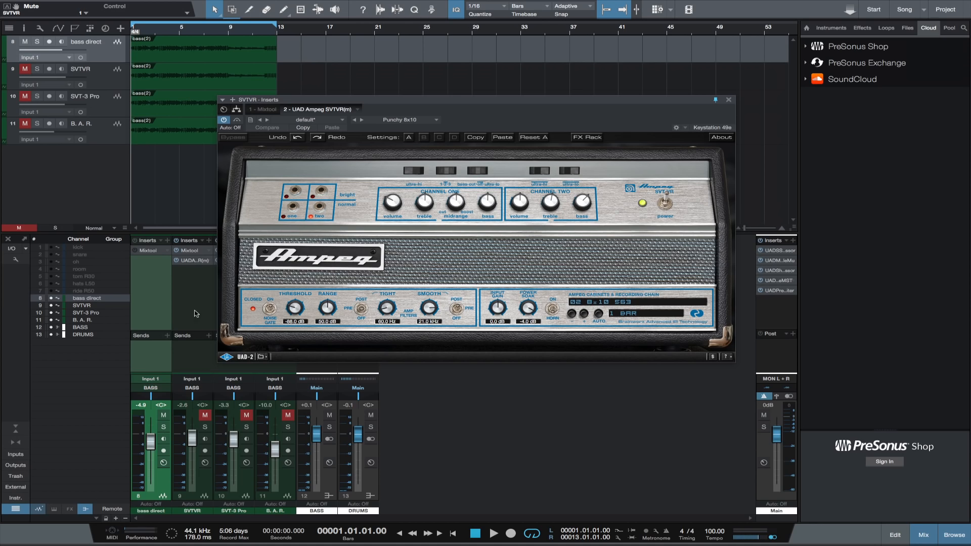
{"action": "left_click", "coordinate": [164, 415]}
{"action": "left_click", "coordinate": [205, 415]}
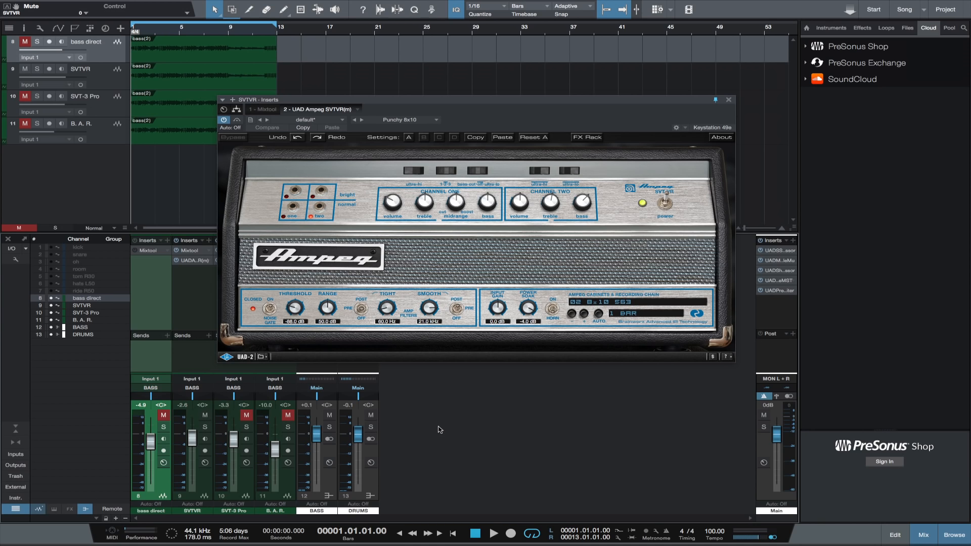
{"action": "key", "text": "space"}
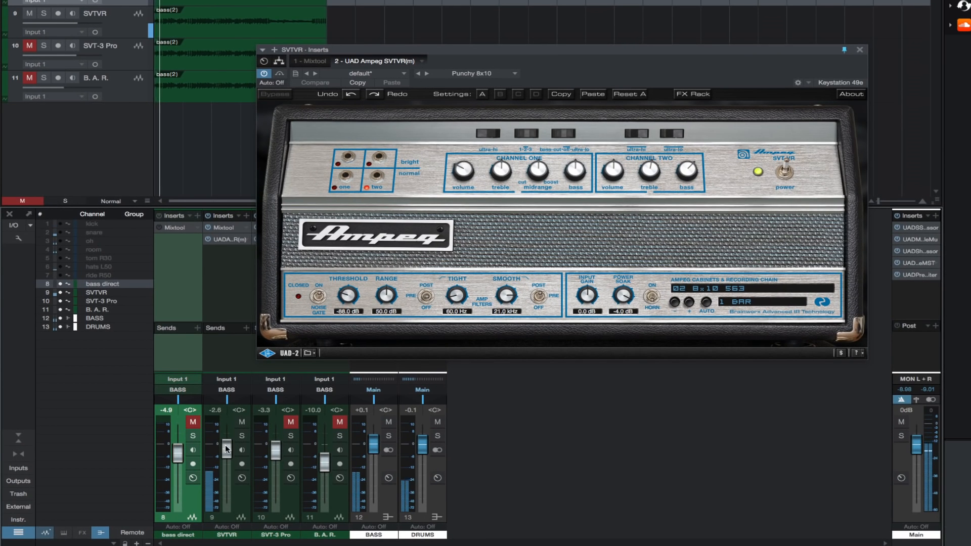
Step: Raise the SVTVR fader to +2.0 dB and turn up the amp's channel two treble and bass
{"action": "left_click_drag", "start_coordinate": [226, 449], "coordinate": [227, 440]}
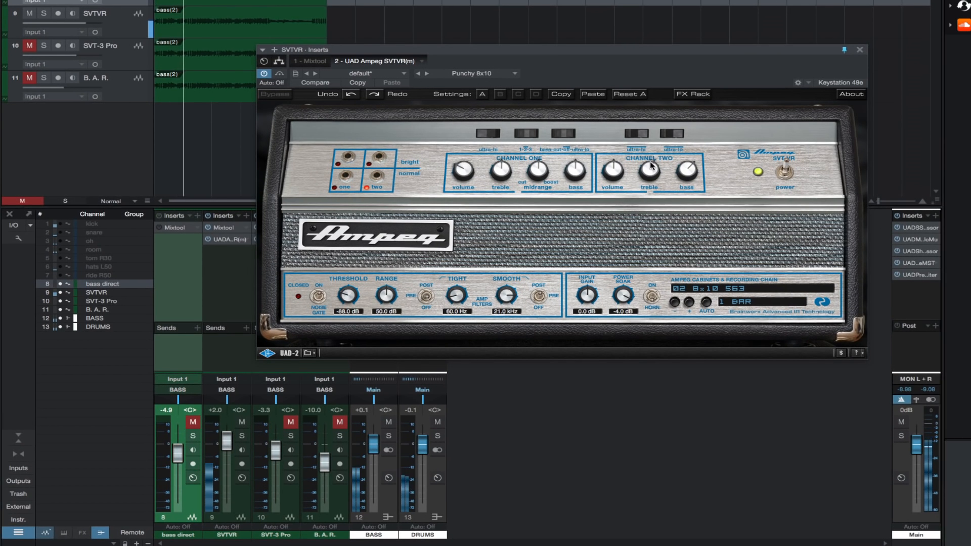
{"action": "left_click_drag", "start_coordinate": [649, 173], "coordinate": [646, 142]}
{"action": "left_click_drag", "start_coordinate": [679, 170], "coordinate": [506, 90]}
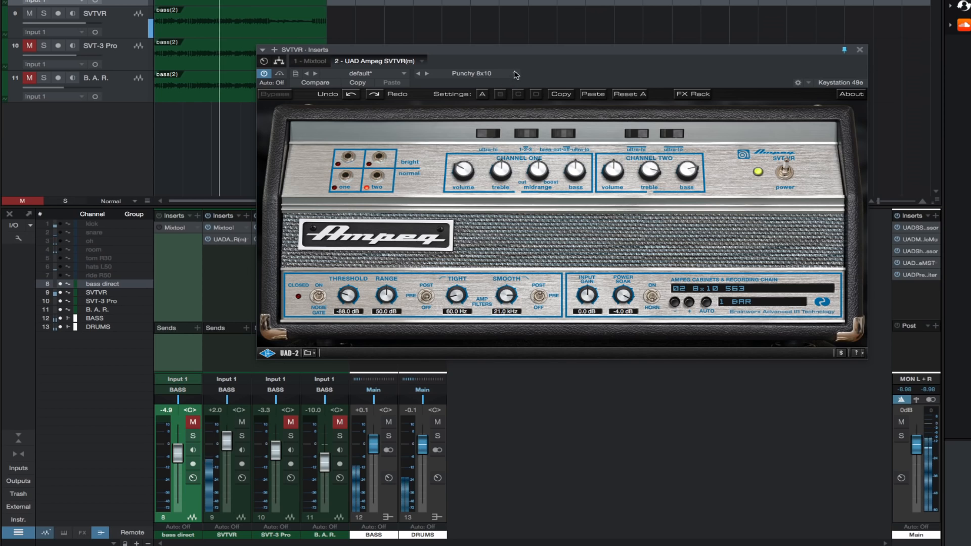
Step: Audition the Punchy 8x10 + Horn, Mid Boost 8x10, Mid Boost 8x10 + Horn and Bright 4x10 presets on the SVTVR amp
{"action": "left_click", "coordinate": [514, 72]}
{"action": "left_click", "coordinate": [514, 105]}
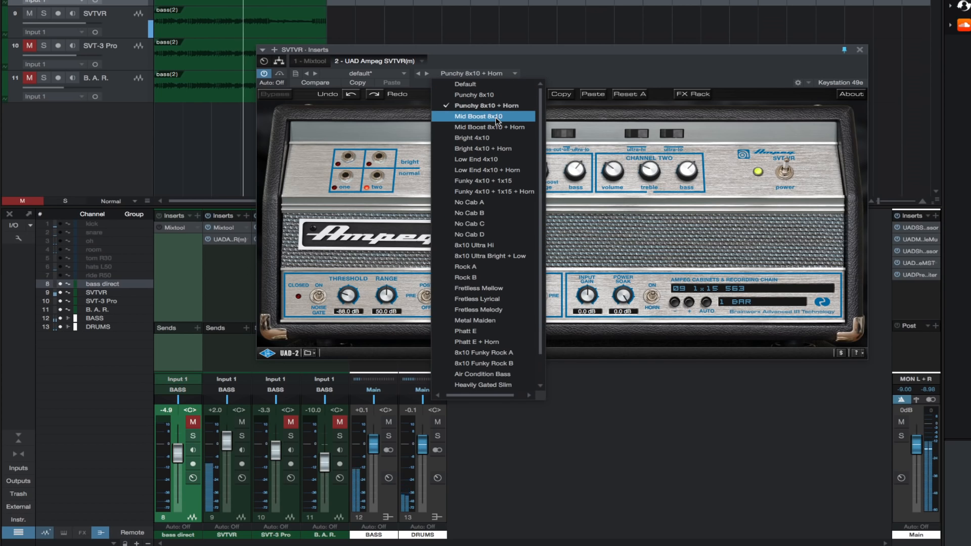
{"action": "left_click", "coordinate": [499, 117]}
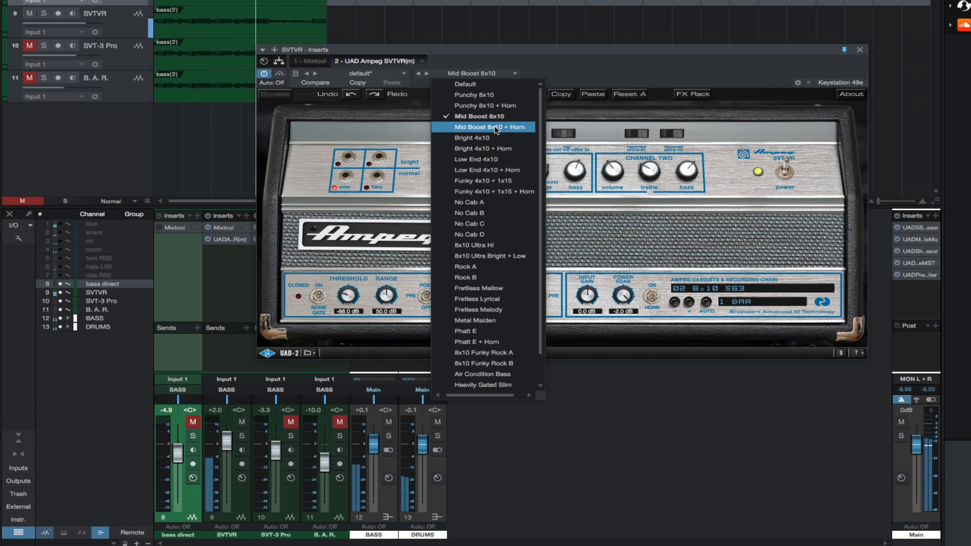
{"action": "left_click", "coordinate": [496, 127]}
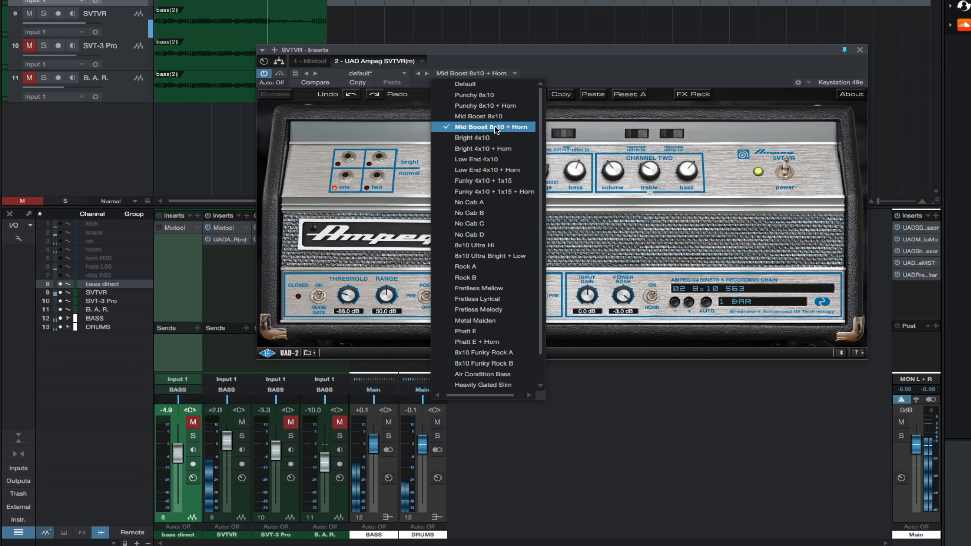
{"action": "left_click", "coordinate": [487, 138]}
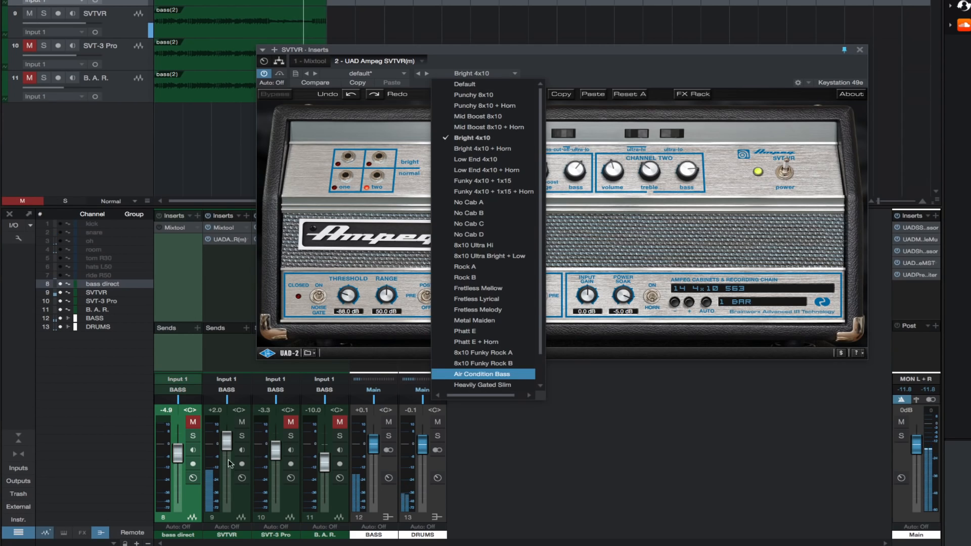
Step: Set the bass direct fader to -3.4 dB and SVTVR to +0.2 dB, comparing with bass direct unmuted and ending with it muted
{"action": "left_click", "coordinate": [191, 426]}
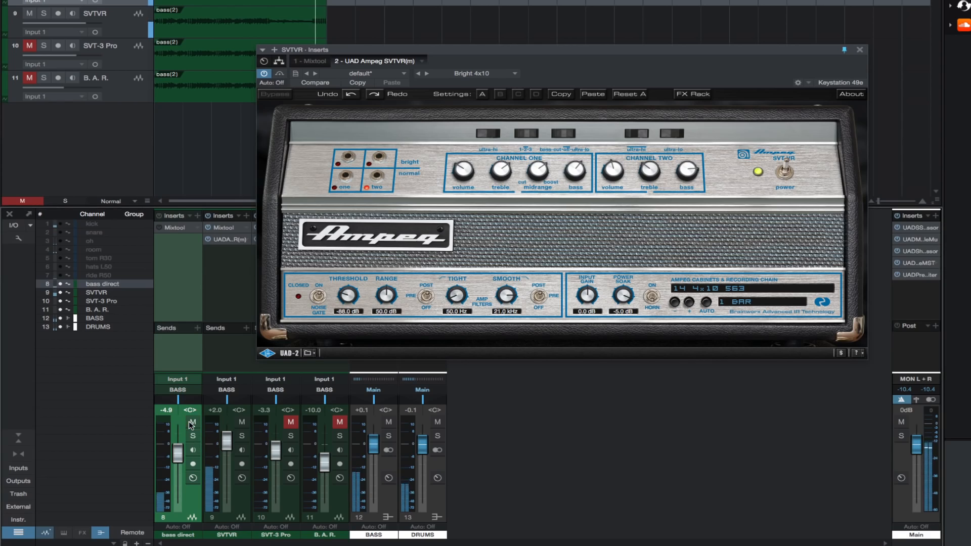
{"action": "left_click", "coordinate": [191, 423]}
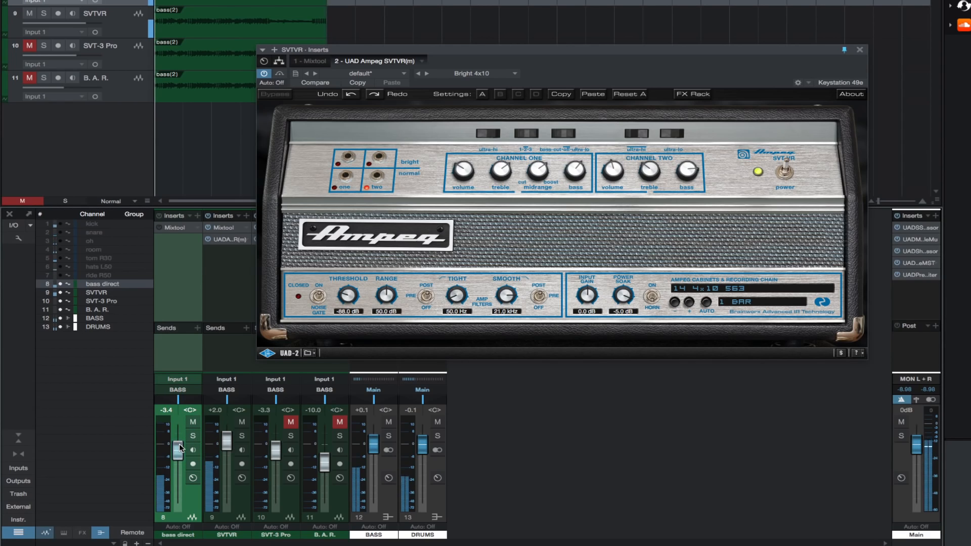
{"action": "left_click_drag", "start_coordinate": [227, 442], "coordinate": [229, 458]}
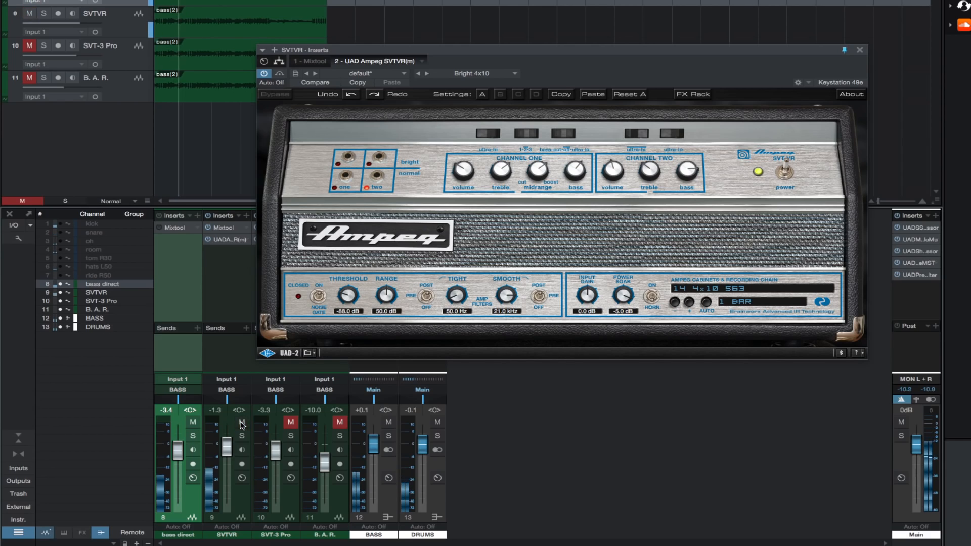
{"action": "left_click", "coordinate": [193, 422]}
{"action": "left_click_drag", "start_coordinate": [227, 449], "coordinate": [226, 445]}
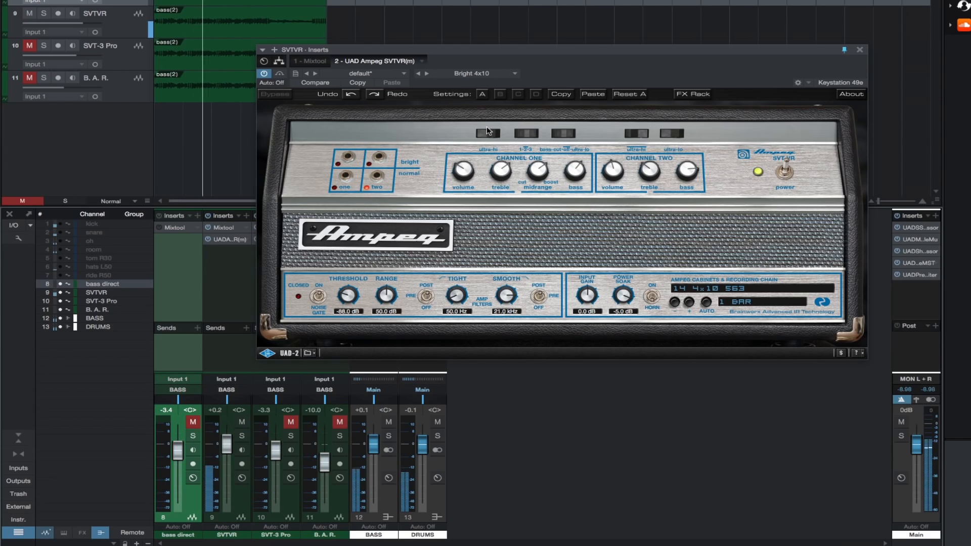
Step: Load the Rock A amp preset and blend it with the unmuted bass direct, lowering the SVTVR fader to -5.2 dB
{"action": "left_click", "coordinate": [520, 75]}
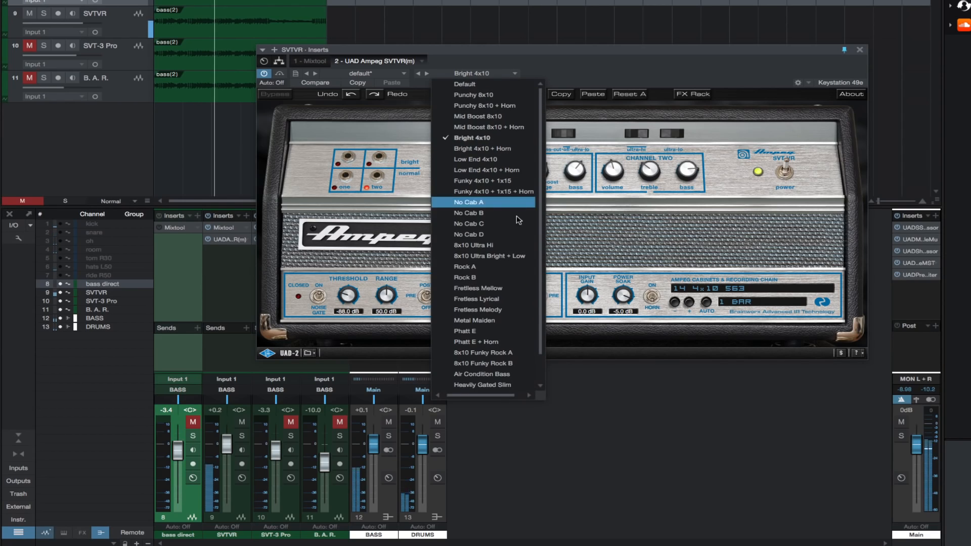
{"action": "left_click", "coordinate": [504, 270]}
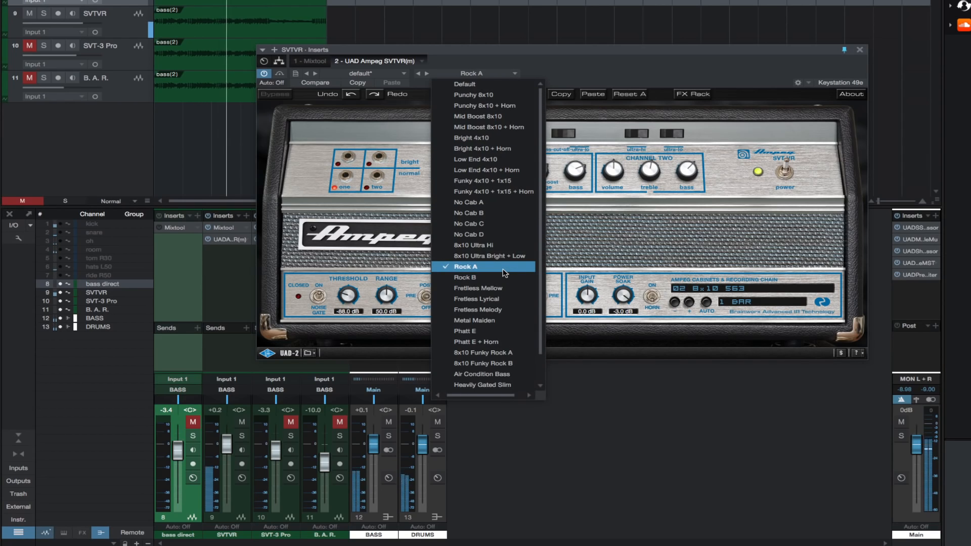
{"action": "left_click", "coordinate": [606, 448]}
{"action": "left_click", "coordinate": [194, 422]}
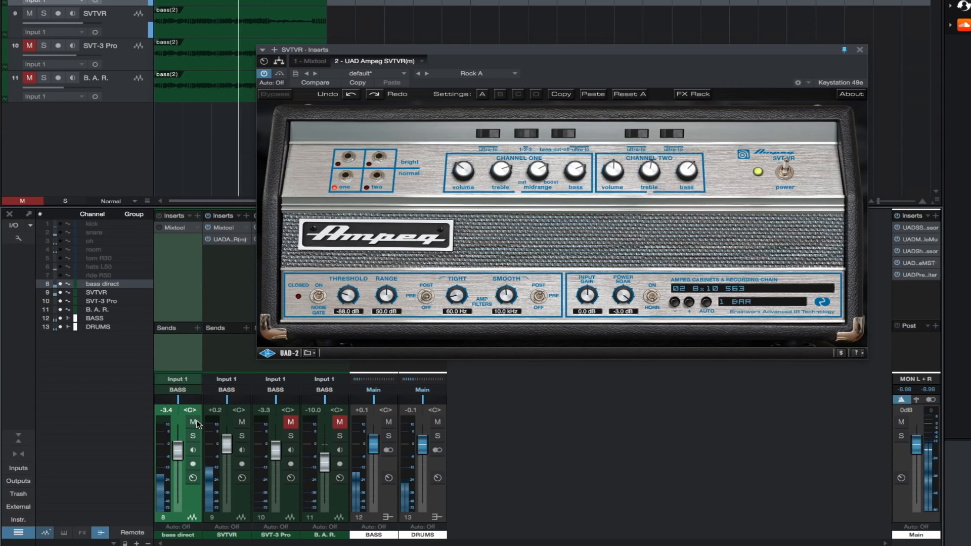
{"action": "left_click_drag", "start_coordinate": [227, 444], "coordinate": [226, 453]}
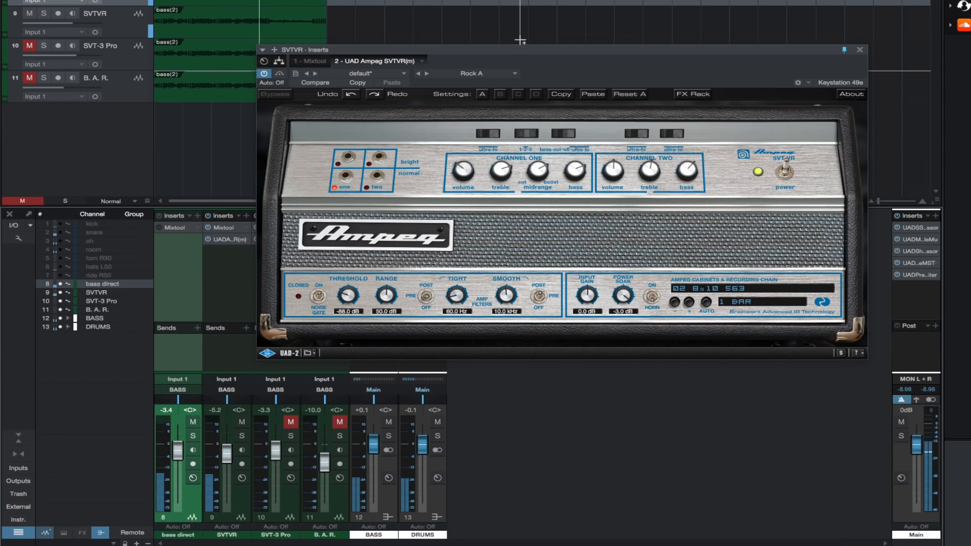
Step: Load the Fretless Mellow preset on the SVTVR amp and raise the channel fader to +0.5 dB
{"action": "left_click", "coordinate": [517, 75]}
{"action": "left_click", "coordinate": [467, 288]}
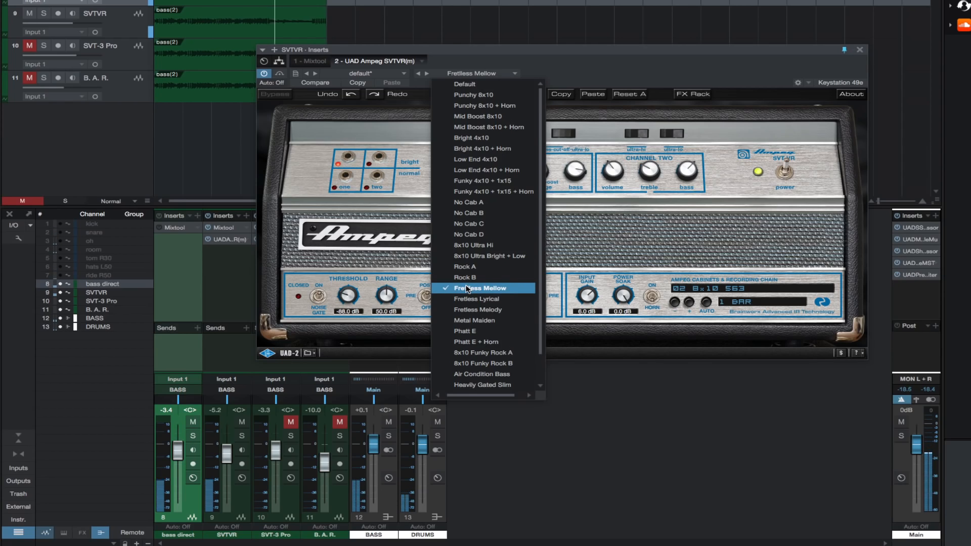
{"action": "left_click", "coordinate": [225, 457]}
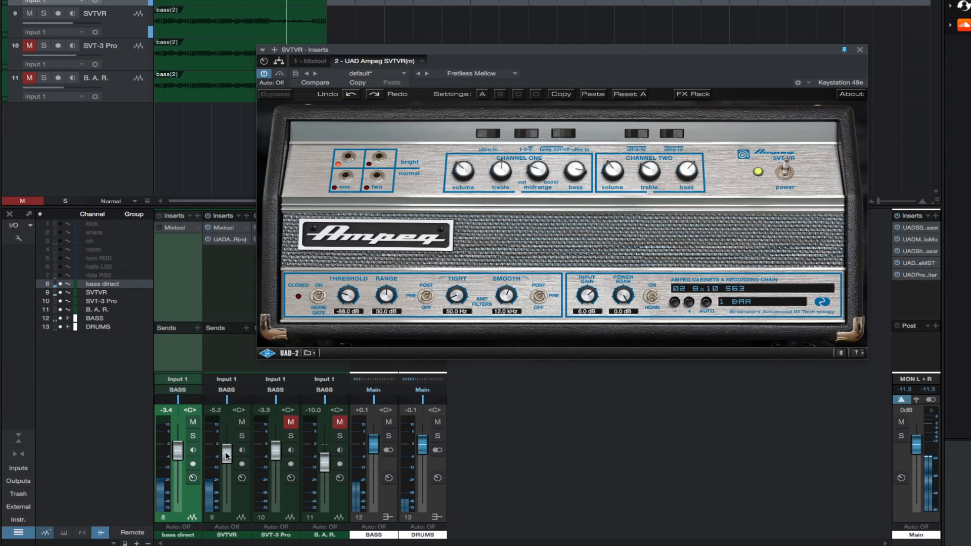
{"action": "left_click_drag", "start_coordinate": [226, 452], "coordinate": [226, 451]}
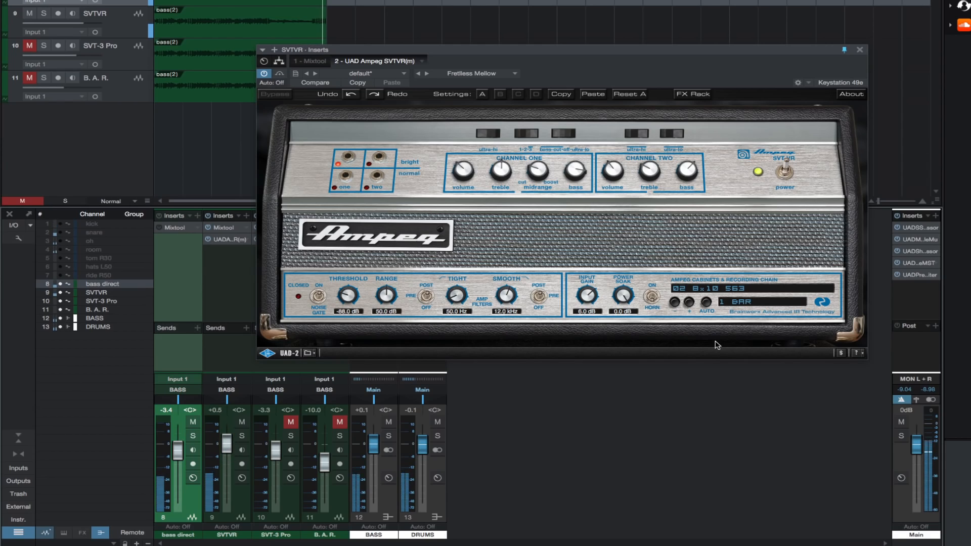
Step: Audition cabinets 08 8x10 BLUE, 11 1x15 409, 14 4x10 563 and 16 4x10 2xDYN57, ending on 18 4x10 563+RIBBON
{"action": "left_click", "coordinate": [718, 292]}
{"action": "left_click", "coordinate": [717, 372]}
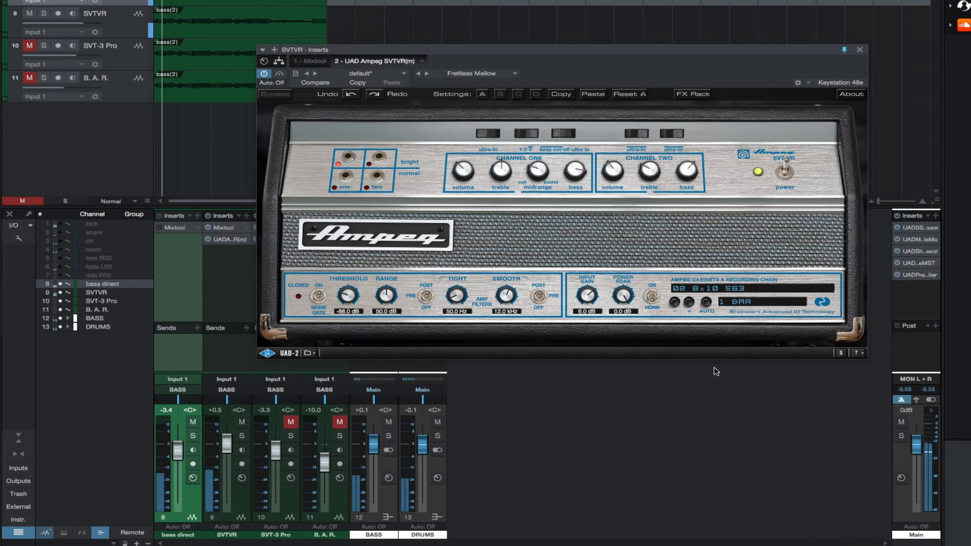
{"action": "left_click", "coordinate": [743, 290]}
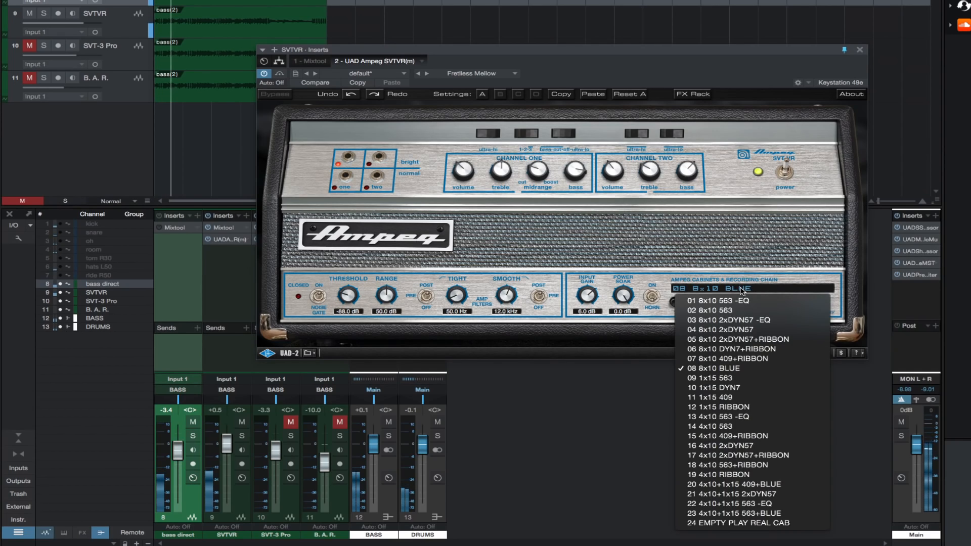
{"action": "left_click", "coordinate": [726, 398]}
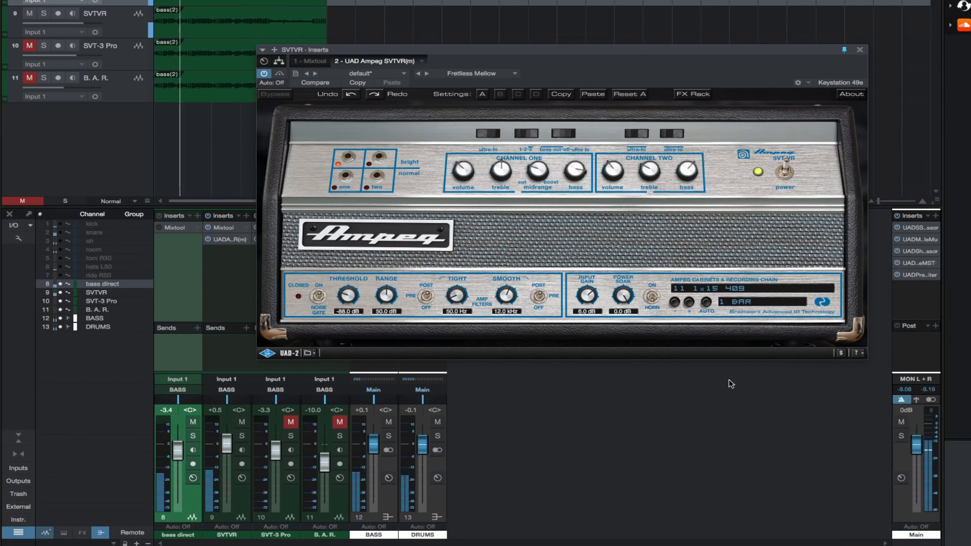
{"action": "left_click", "coordinate": [741, 290]}
{"action": "left_click", "coordinate": [729, 426]}
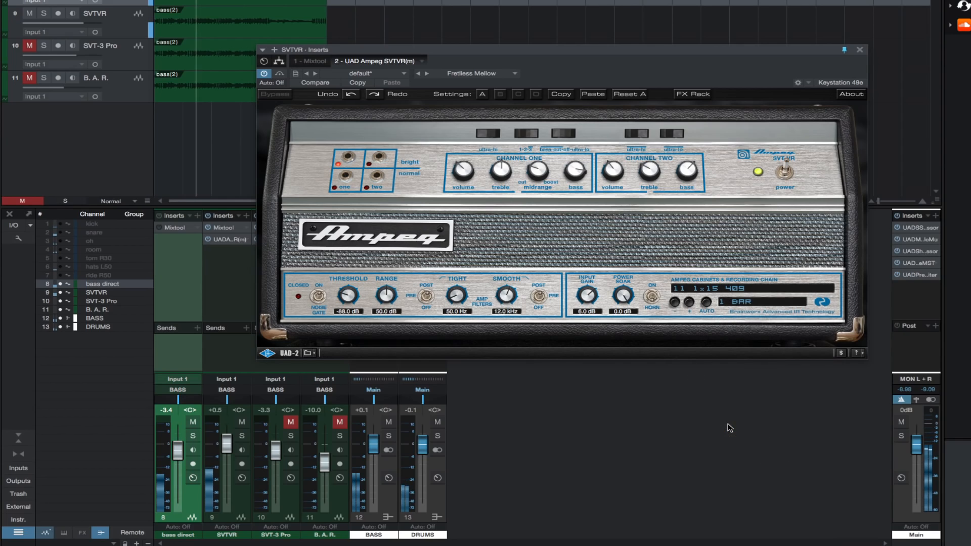
{"action": "left_click", "coordinate": [742, 291]}
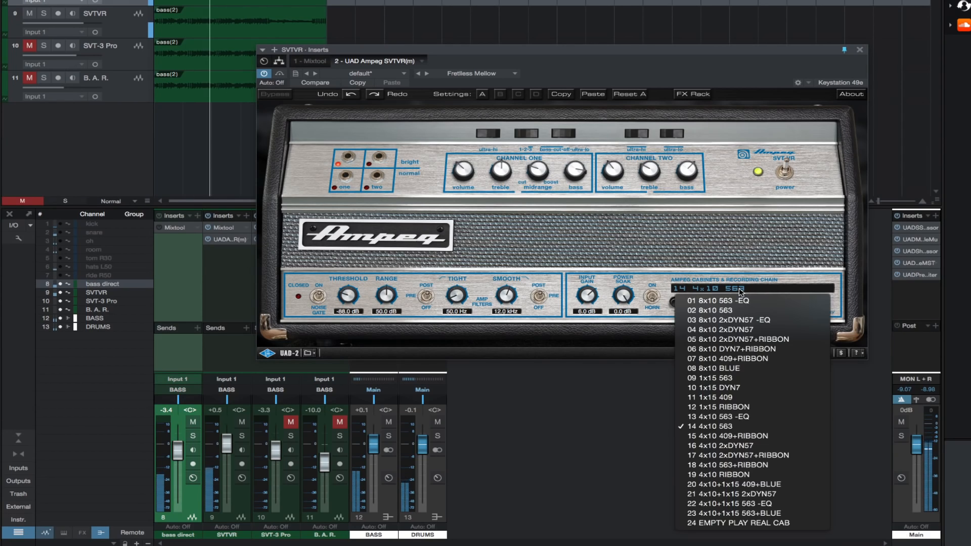
{"action": "left_click", "coordinate": [722, 446]}
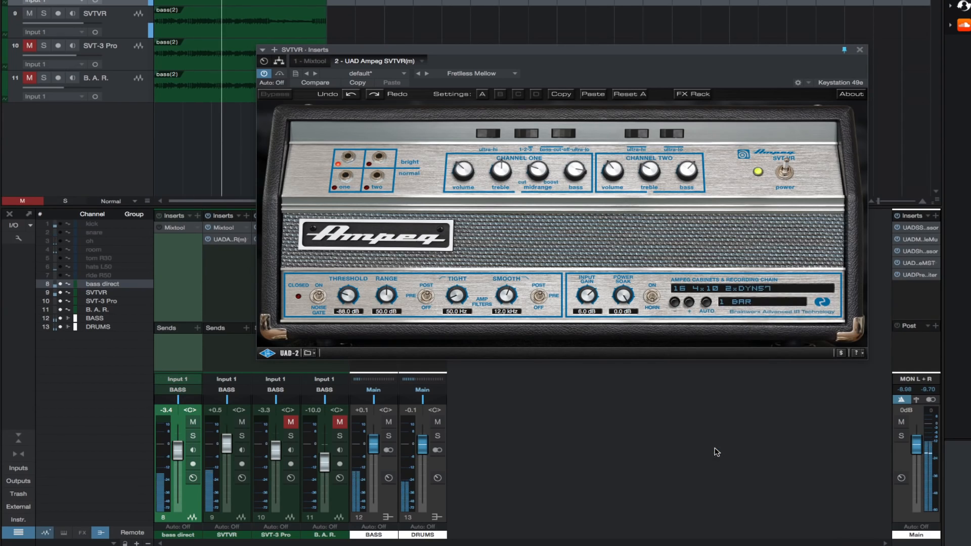
{"action": "left_click", "coordinate": [770, 291]}
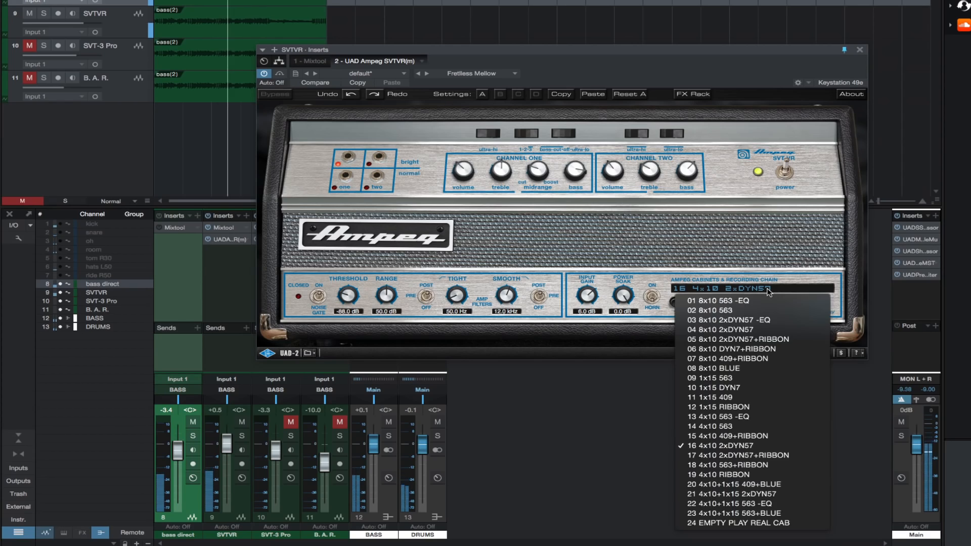
{"action": "left_click", "coordinate": [736, 466]}
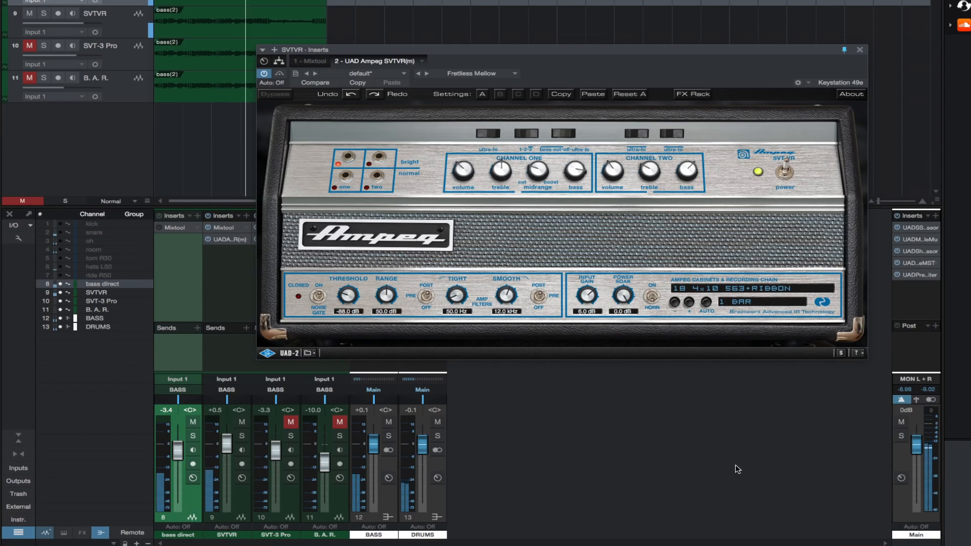
Step: Compare bass direct alone with SVTVR alone, raising the bass direct fader to +2.6 dB and ending with only SVTVR audible
{"action": "left_click", "coordinate": [192, 422]}
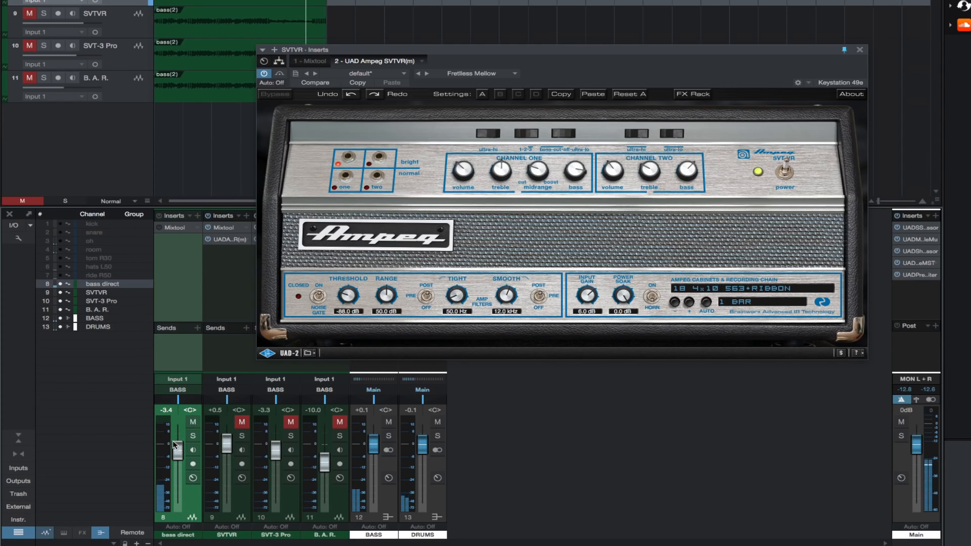
{"action": "left_click_drag", "start_coordinate": [175, 445], "coordinate": [177, 442]}
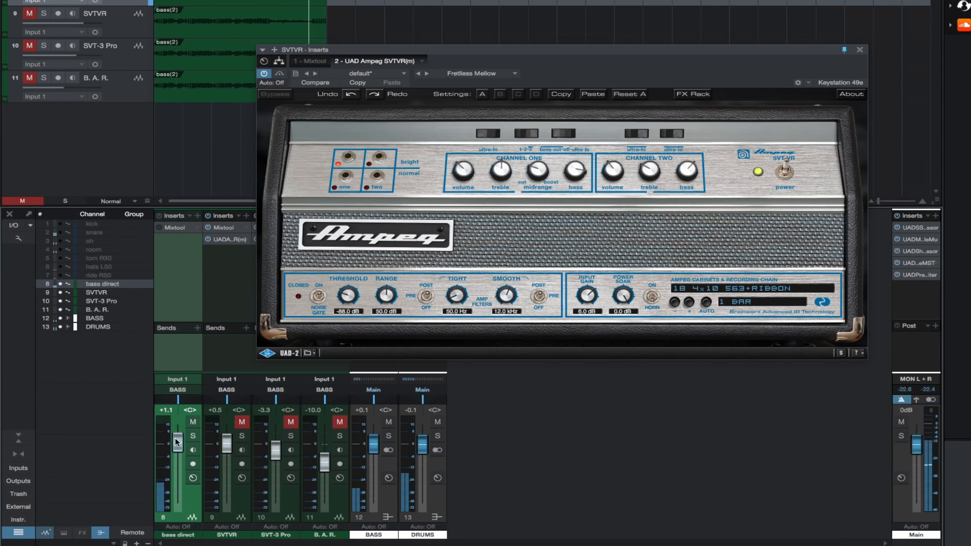
{"action": "left_click", "coordinate": [240, 422]}
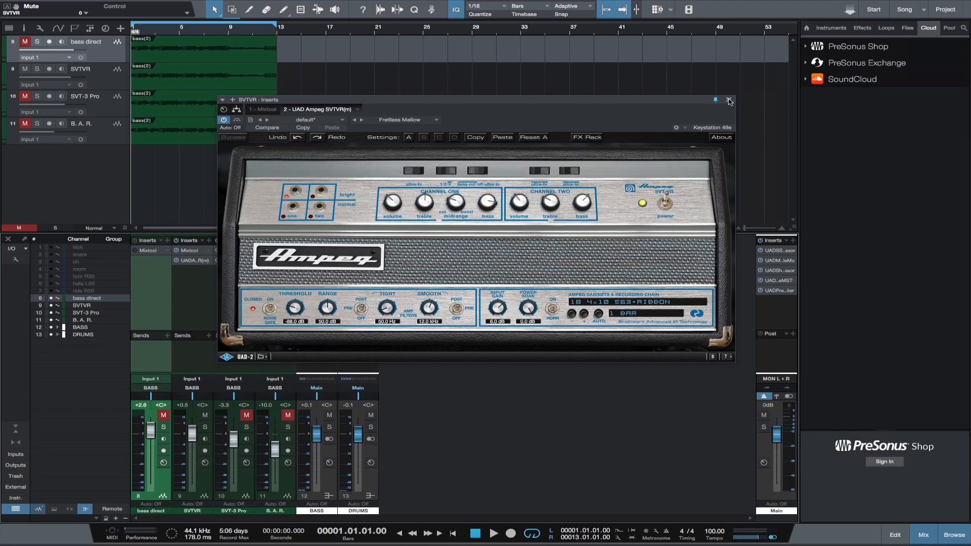
Step: Swap the SVTVR plug-in window for the SVT-3 Pro amp, start playback and raise the SVT-3 Pro fader to -0.1 dB
{"action": "left_click", "coordinate": [729, 100]}
{"action": "left_click", "coordinate": [235, 261]}
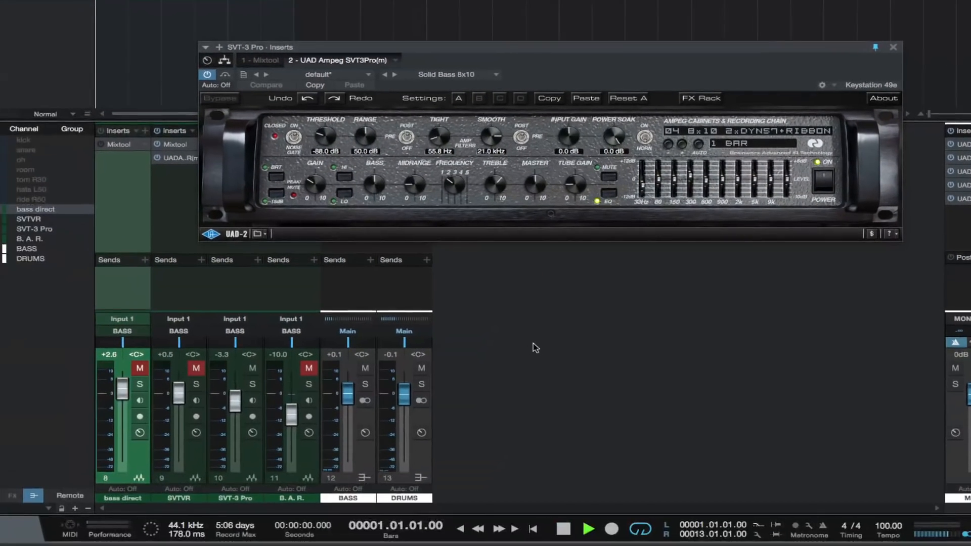
{"action": "key", "text": "space"}
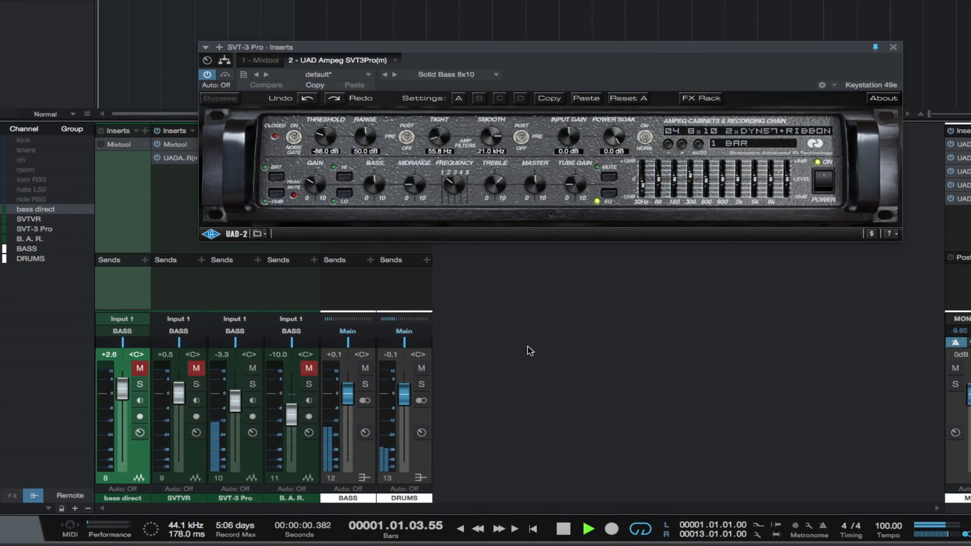
{"action": "left_click_drag", "start_coordinate": [242, 408], "coordinate": [234, 396]}
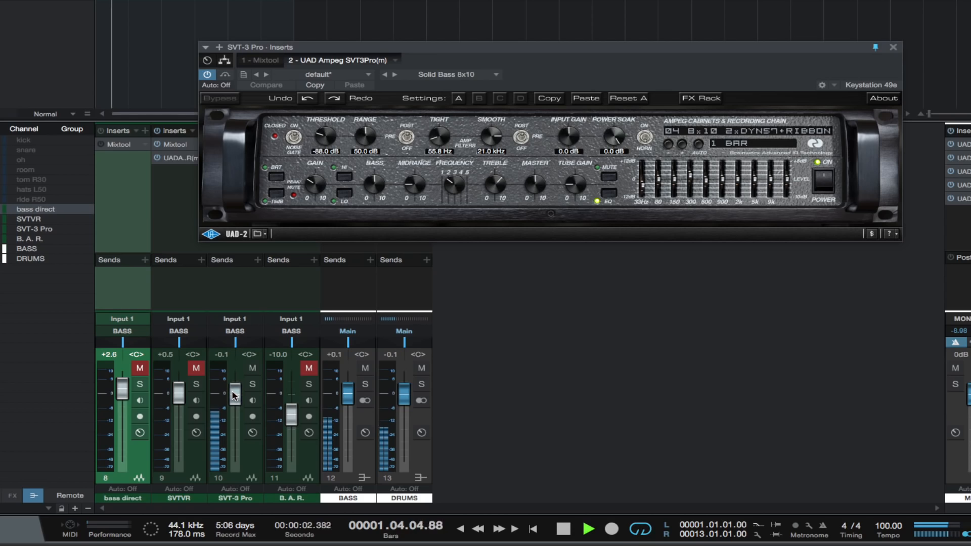
Step: Load the Scooped Bass 4x10 preset and blend in unmuted bass direct at -5.2 dB with SVT-3 Pro at -2.2 dB
{"action": "left_click", "coordinate": [496, 75]}
{"action": "left_click", "coordinate": [490, 103]}
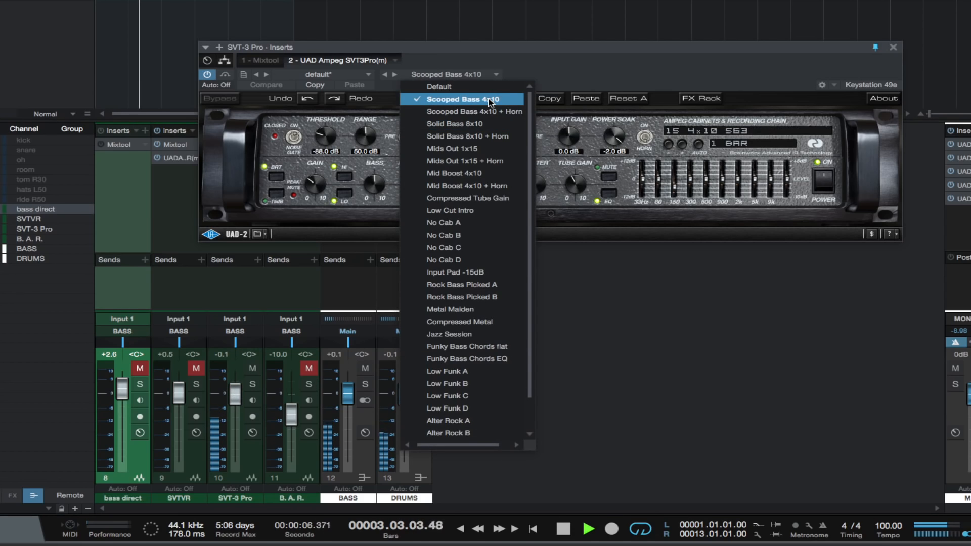
{"action": "left_click", "coordinate": [649, 375]}
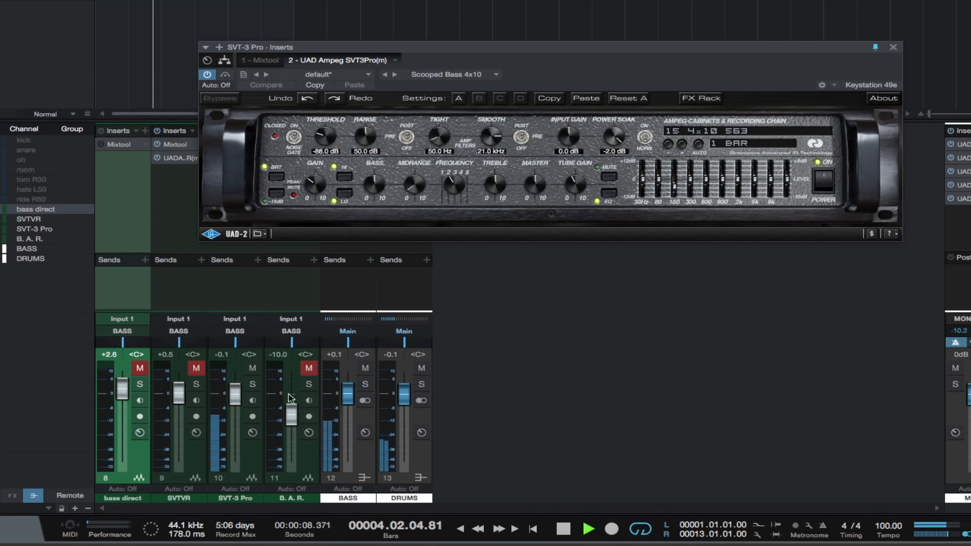
{"action": "left_click", "coordinate": [140, 368]}
{"action": "left_click_drag", "start_coordinate": [122, 388], "coordinate": [124, 407]}
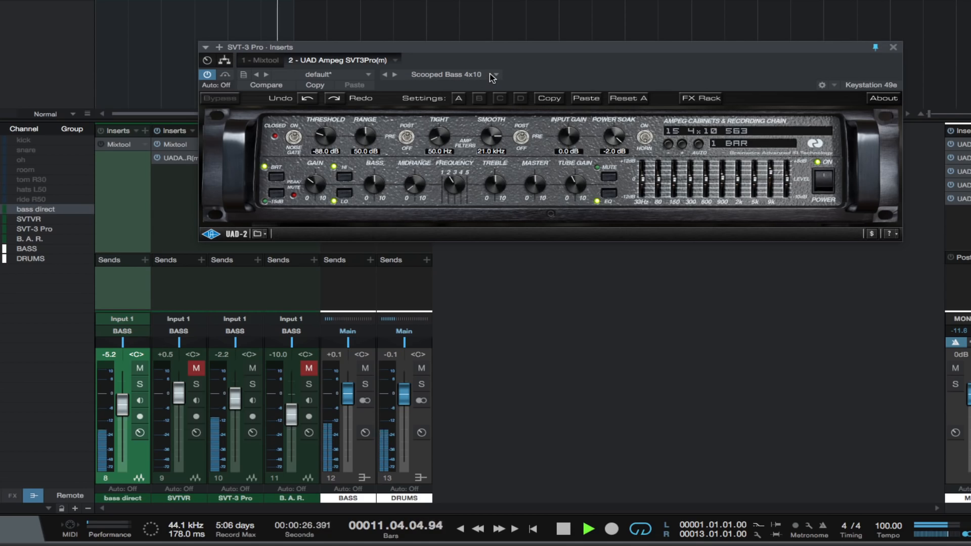
Step: Audition Mids Out 1x15 and Low Cut Intro, keeping the latter with bass direct at -1.0 dB and SVT-3 Pro at -0.7 dB
{"action": "left_click", "coordinate": [495, 75]}
{"action": "left_click", "coordinate": [470, 149]}
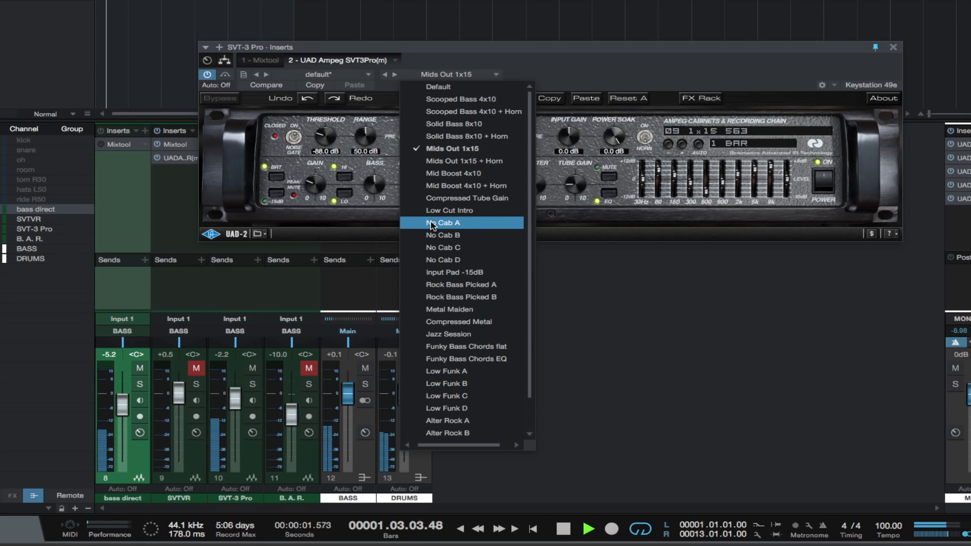
{"action": "left_click", "coordinate": [450, 210]}
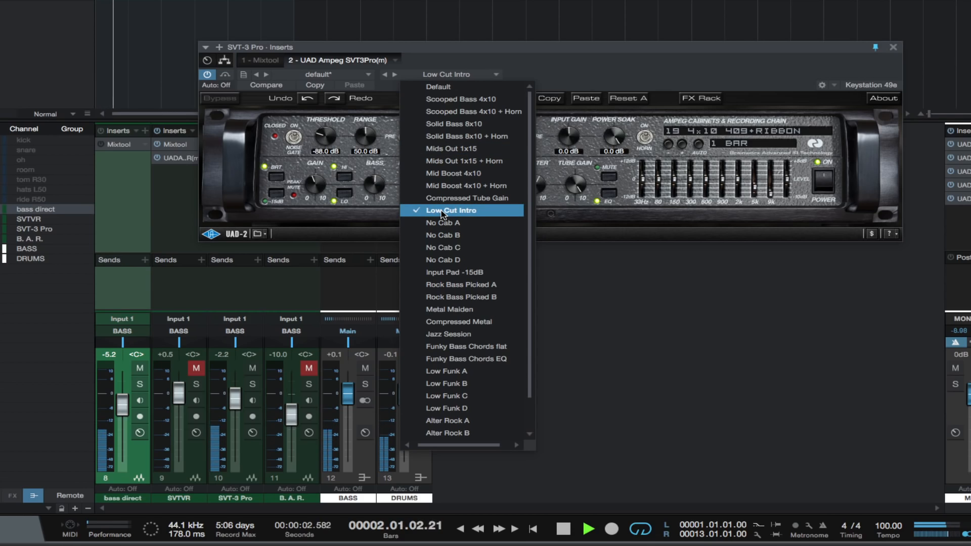
{"action": "left_click", "coordinate": [627, 321]}
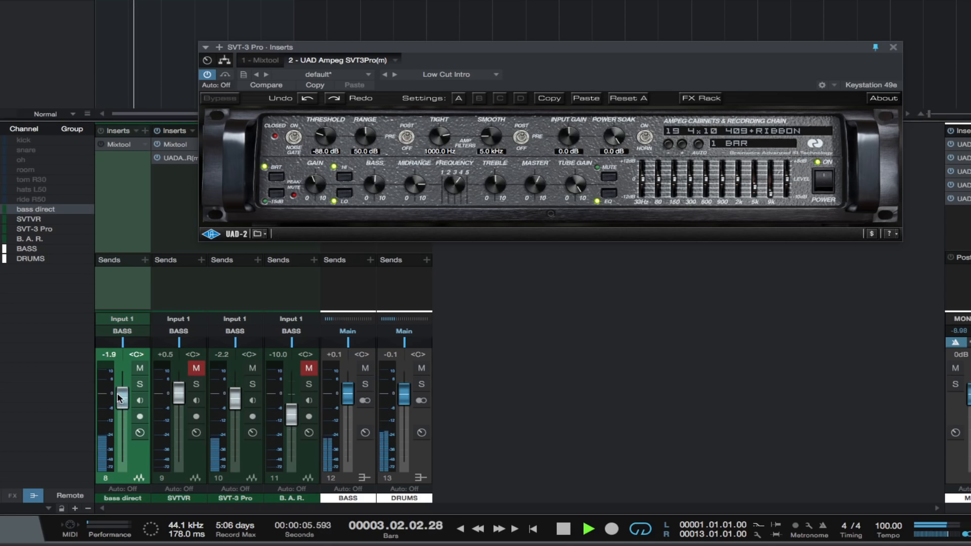
{"action": "left_click_drag", "start_coordinate": [121, 408], "coordinate": [120, 400]}
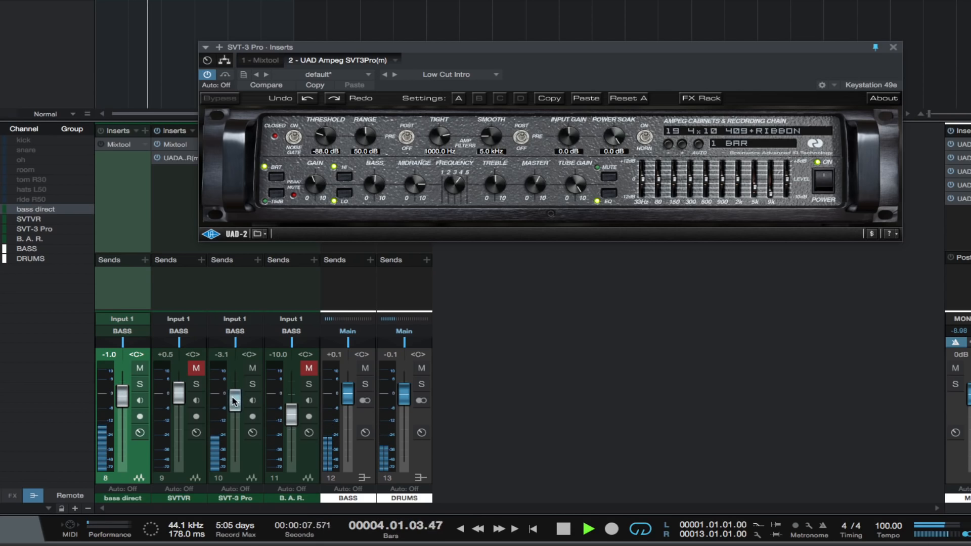
{"action": "left_click_drag", "start_coordinate": [235, 402], "coordinate": [235, 398]}
Step: Audition the SVT-3 Pro presets Input Pad -15dB and Rock Bass Picked A, ending on Metal Maiden
{"action": "left_click", "coordinate": [496, 75]}
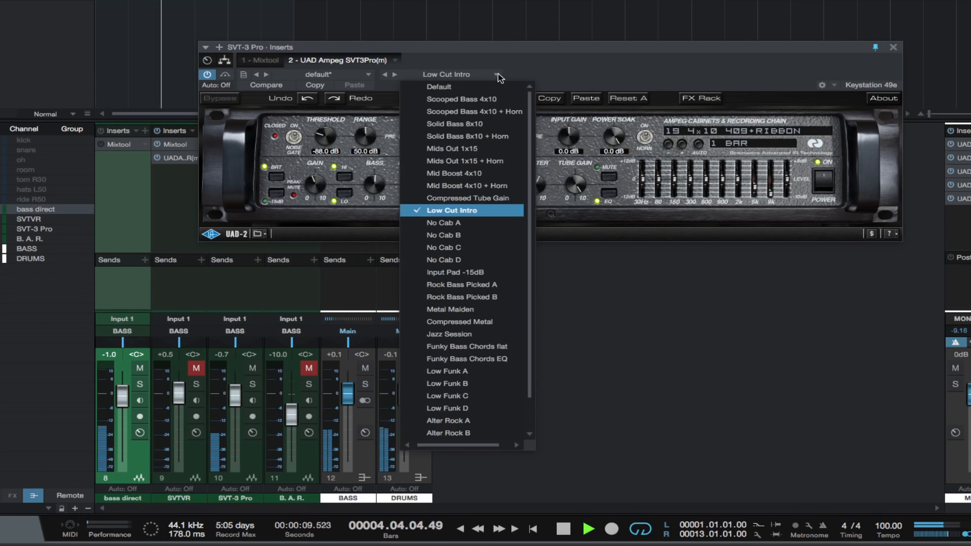
{"action": "left_click", "coordinate": [475, 272]}
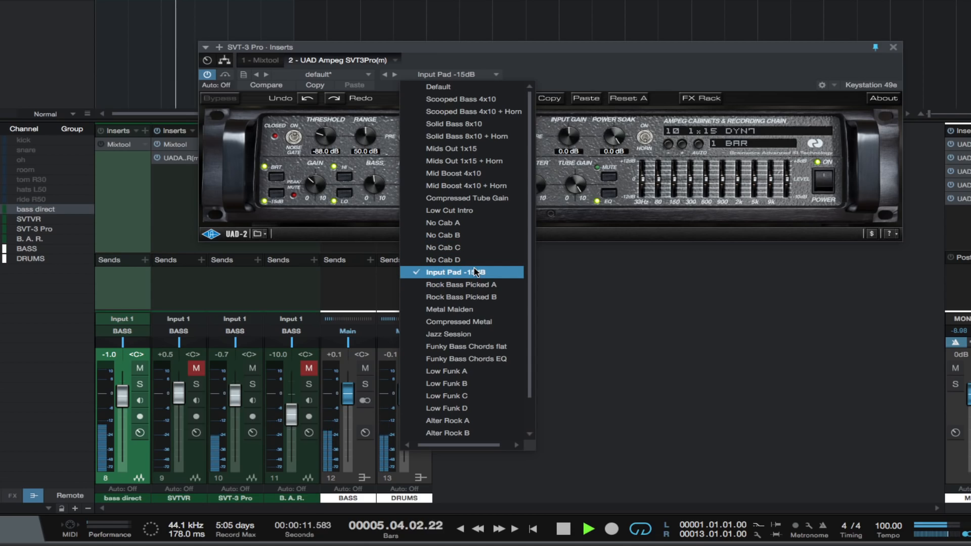
{"action": "left_click", "coordinate": [476, 285]}
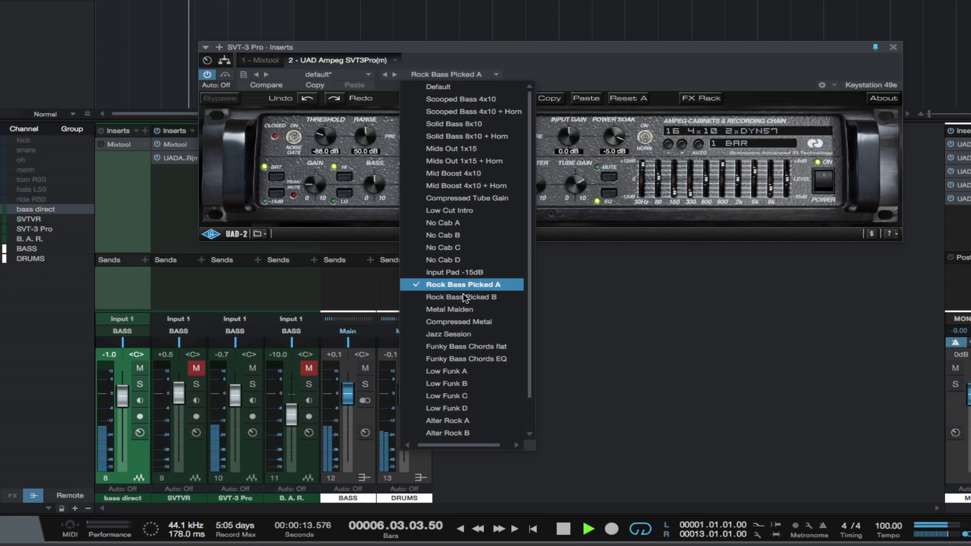
{"action": "left_click", "coordinate": [459, 310]}
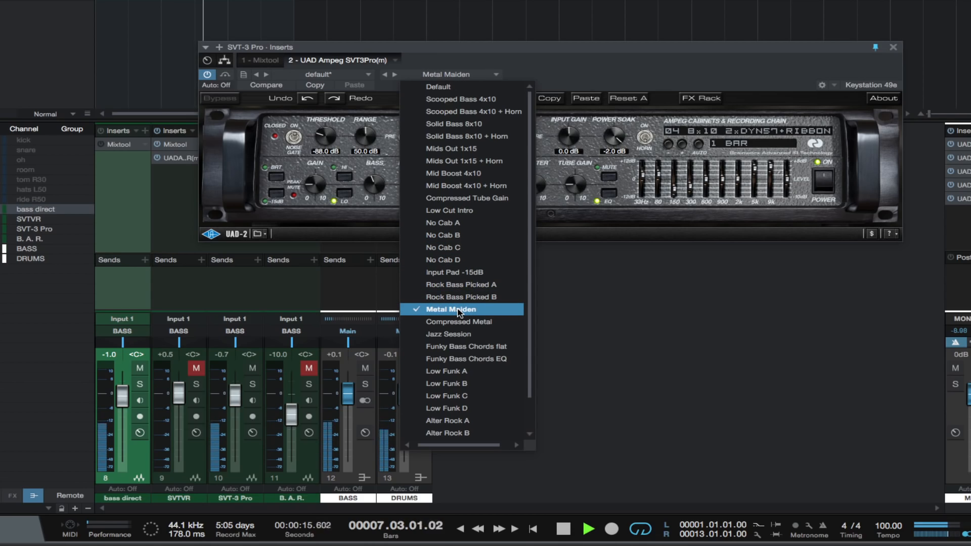
{"action": "left_click", "coordinate": [623, 343]}
Step: Compare Metal Maiden with bass direct using mutes, set SVT-3 Pro to -1.3 dB and bass direct to -8.2 dB, and stop playback
{"action": "scroll", "coordinate": [236, 407], "scroll_direction": "down", "scroll_amount": 2}
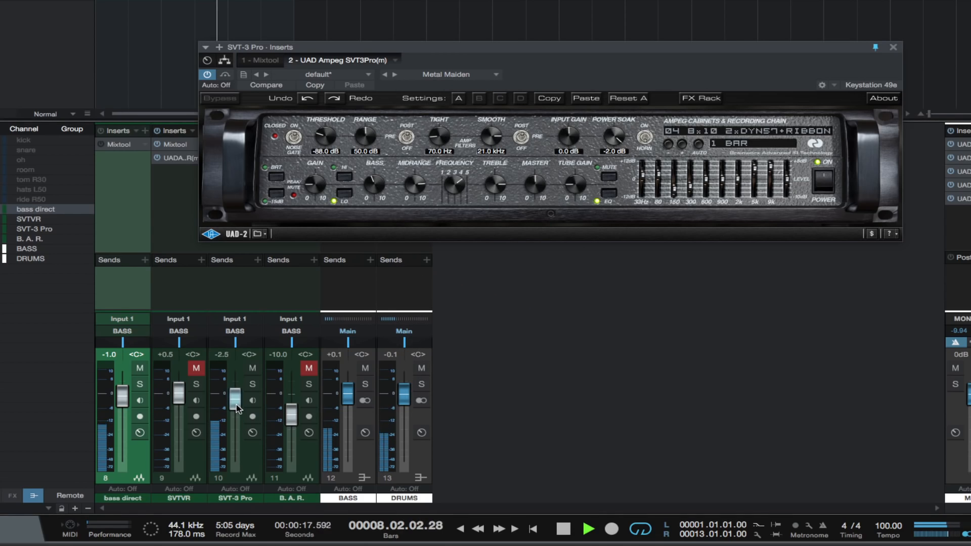
{"action": "left_click", "coordinate": [253, 370]}
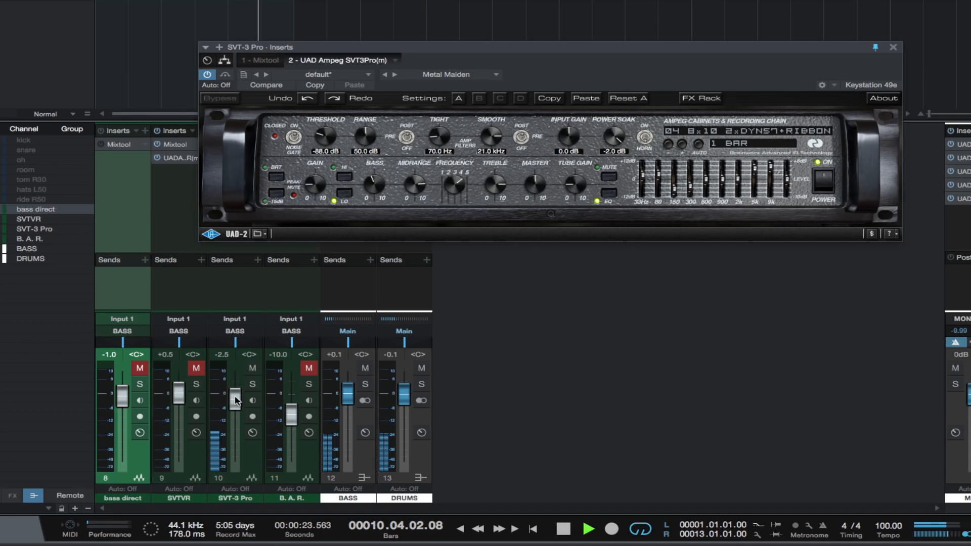
{"action": "left_click_drag", "start_coordinate": [235, 396], "coordinate": [235, 394]}
{"action": "left_click_drag", "start_coordinate": [122, 398], "coordinate": [139, 415]}
{"action": "left_click", "coordinate": [140, 367]}
{"action": "left_click", "coordinate": [138, 416]}
{"action": "key", "text": "space"}
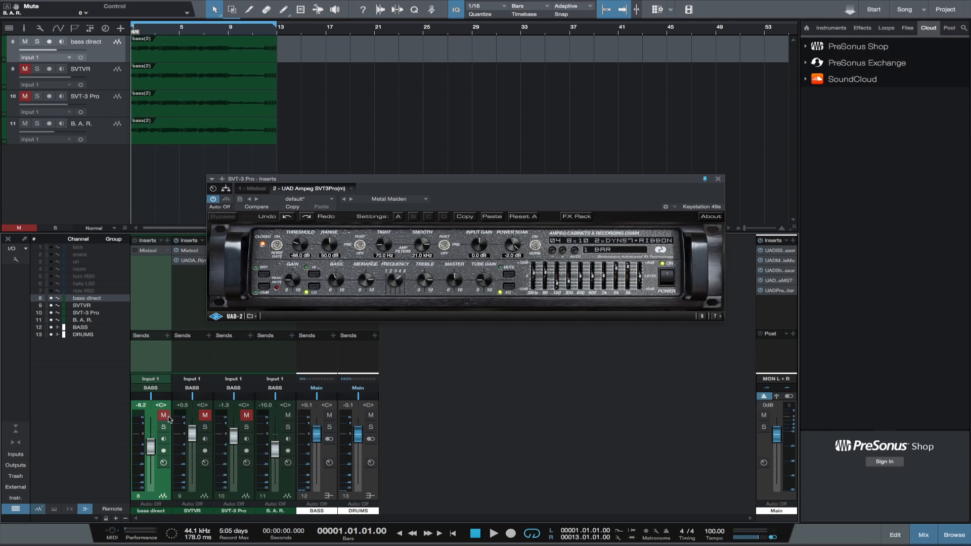
Step: Replace the SVT-3 Pro window with the B. A. R. channel's Softube Bass Amp Room and raise its fader to -0.1 dB during playback
{"action": "left_click", "coordinate": [719, 179]}
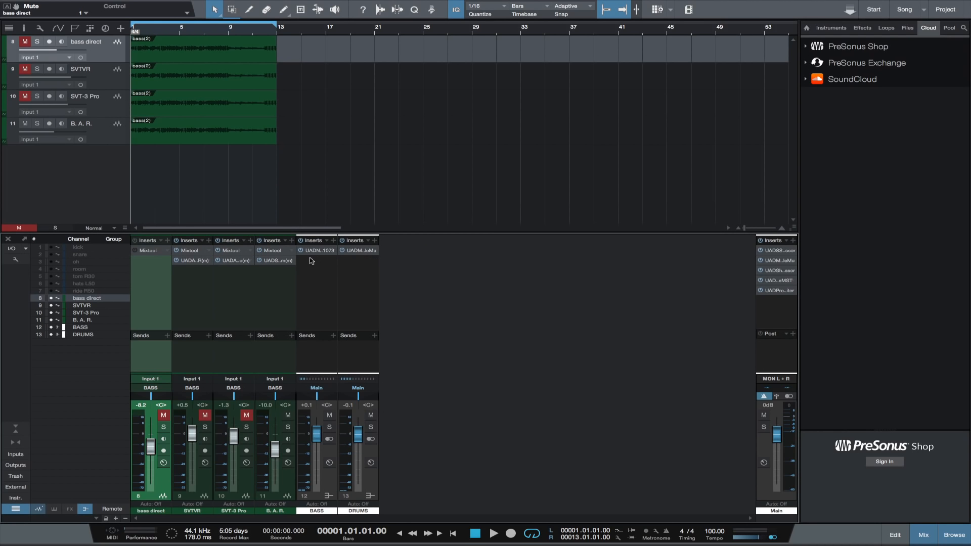
{"action": "left_click", "coordinate": [272, 261]}
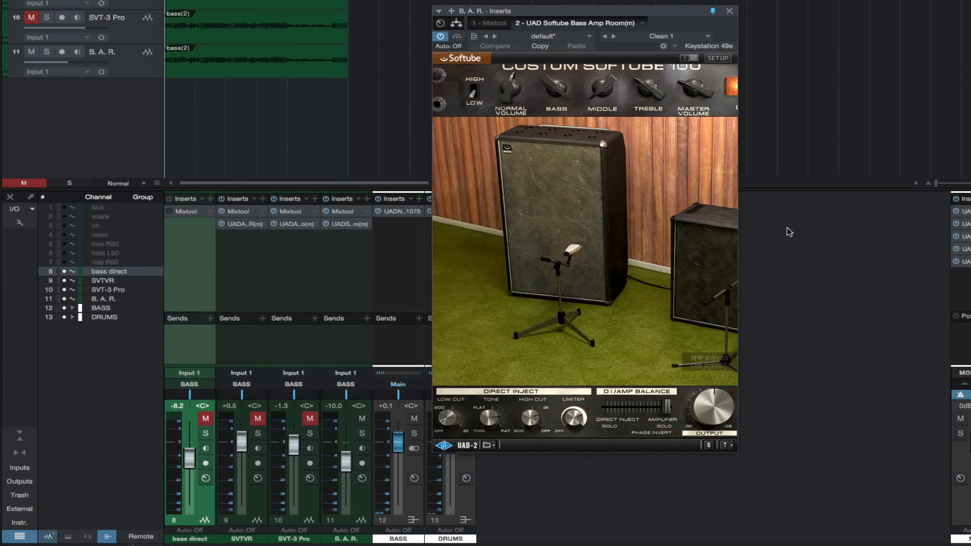
{"action": "key", "text": "space"}
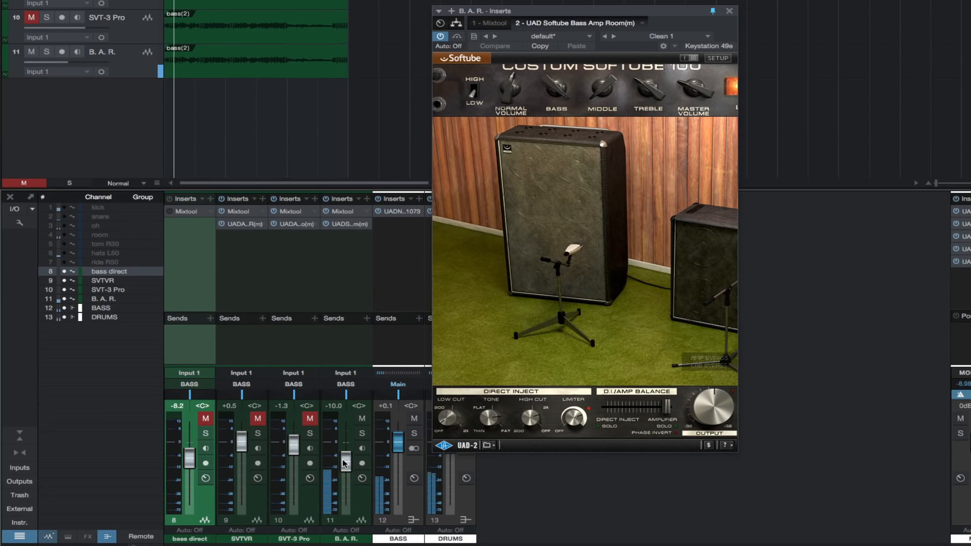
{"action": "left_click_drag", "start_coordinate": [344, 463], "coordinate": [344, 445]}
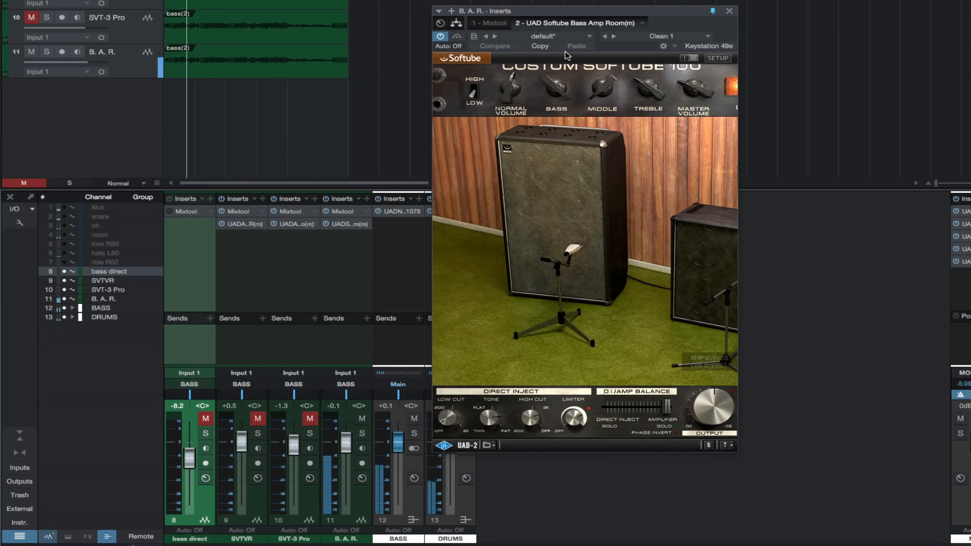
Step: Audition the Bass Amp Room presets Clean 2, Clean Fat 2, Crunch Big 70s, Crunch Dark and Distortion 1
{"action": "left_click", "coordinate": [708, 36]}
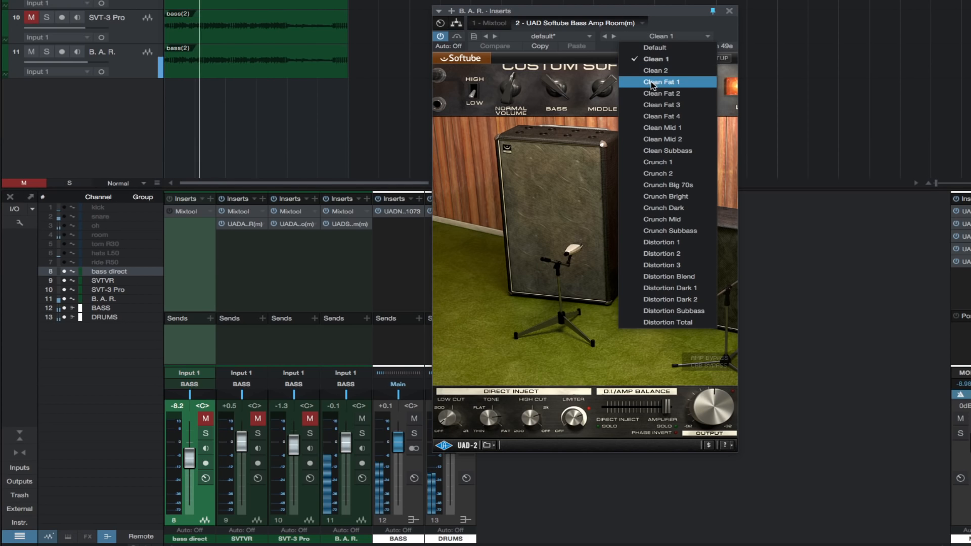
{"action": "left_click", "coordinate": [654, 71]}
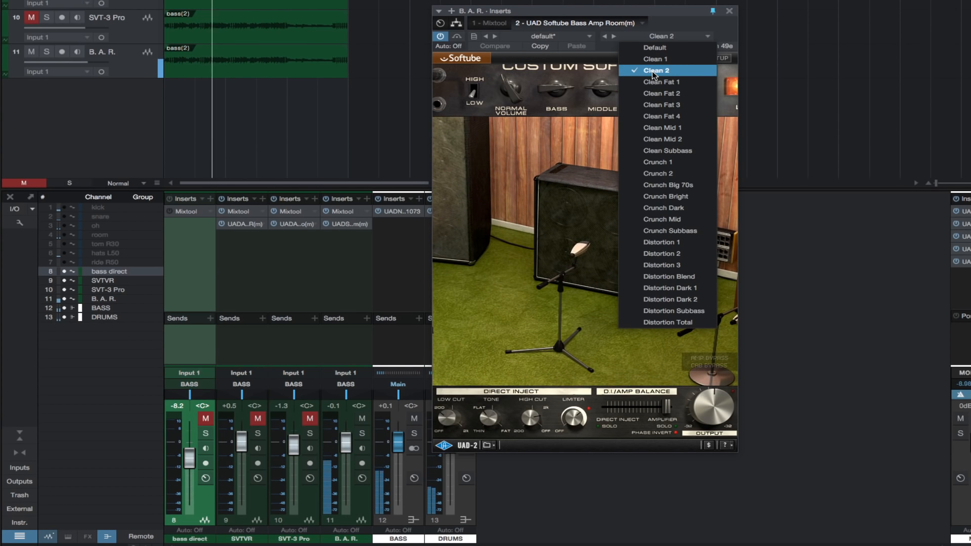
{"action": "left_click", "coordinate": [655, 95]}
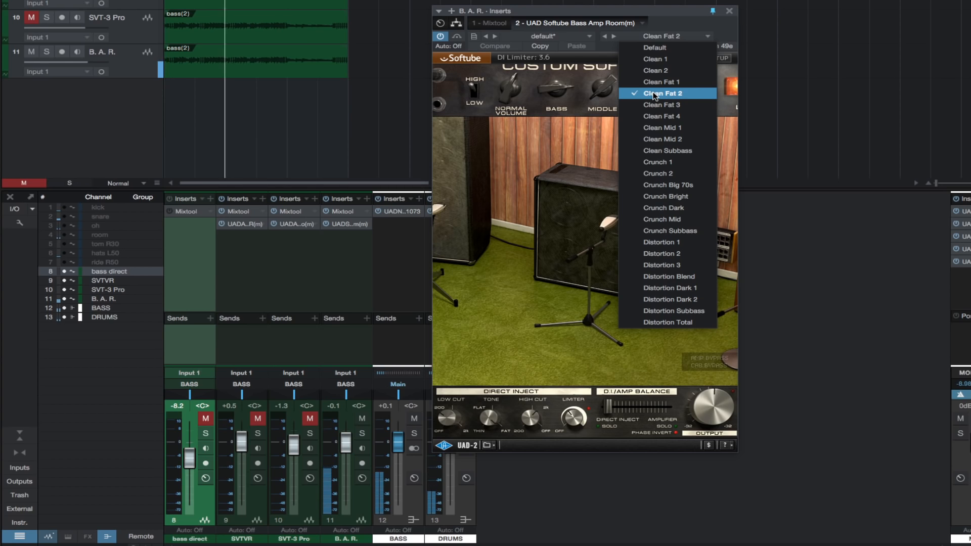
{"action": "left_click", "coordinate": [654, 186]}
{"action": "left_click", "coordinate": [655, 209]}
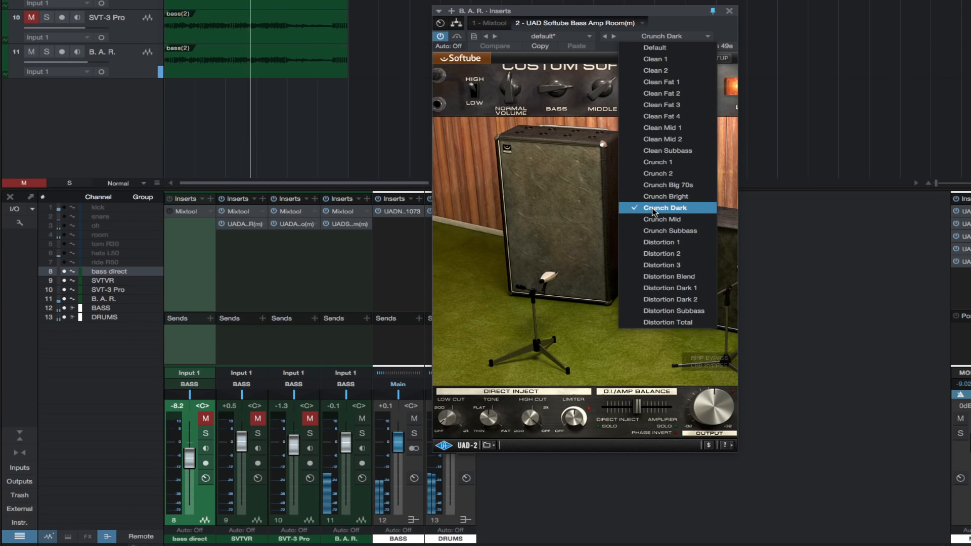
{"action": "left_click", "coordinate": [657, 244]}
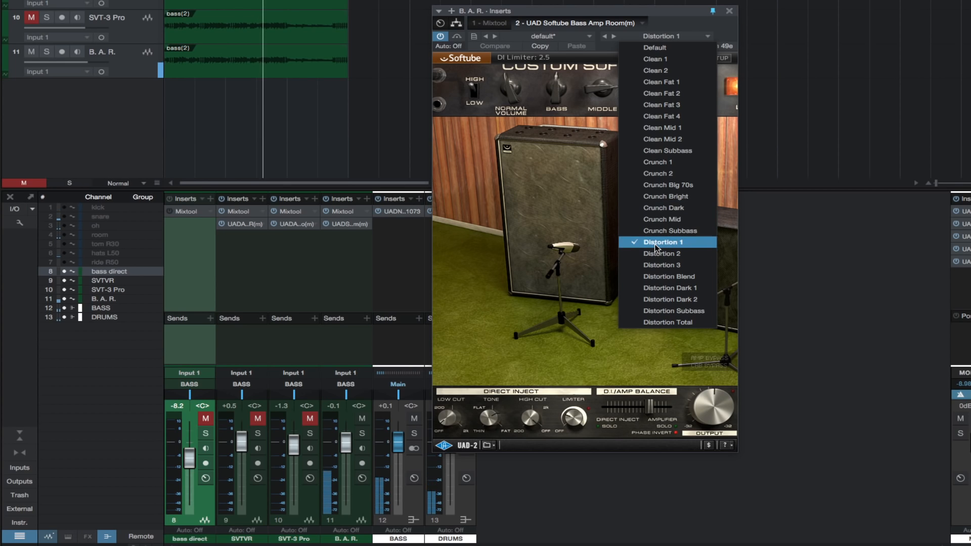
Step: Load the Clean 1 preset with the smaller cabinet selected, and lower the B. A. R. fader to -1.0 dB
{"action": "left_click", "coordinate": [657, 59]}
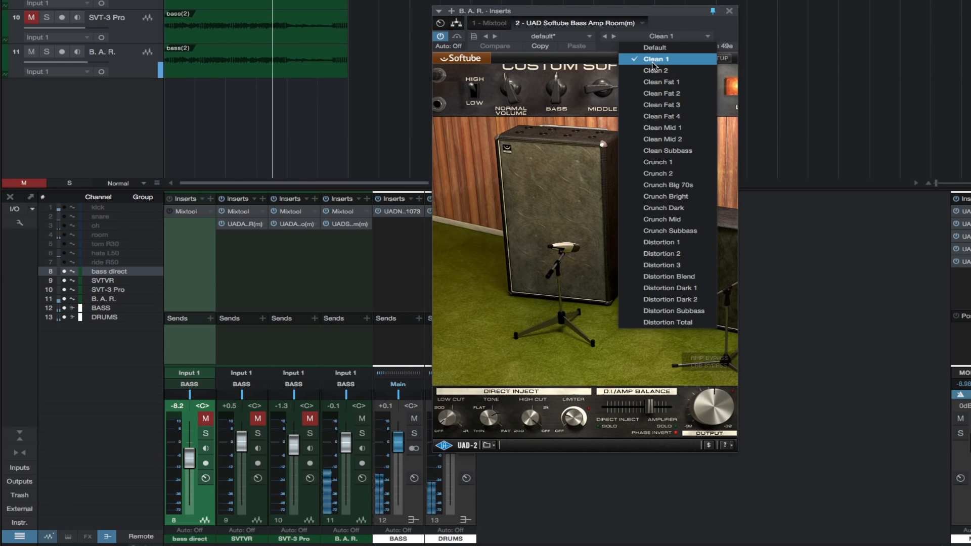
{"action": "left_click", "coordinate": [601, 218]}
{"action": "left_click", "coordinate": [555, 149]}
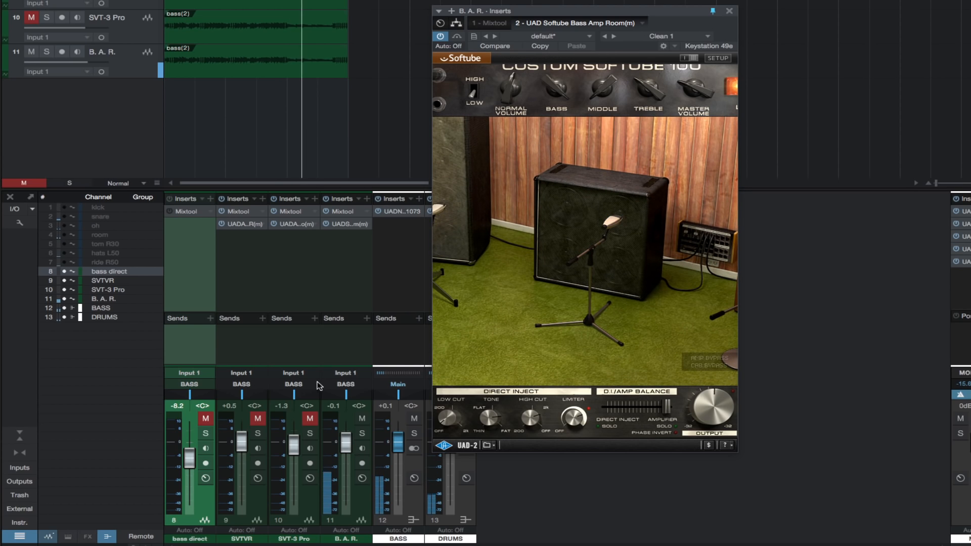
{"action": "left_click_drag", "start_coordinate": [346, 445], "coordinate": [345, 449]}
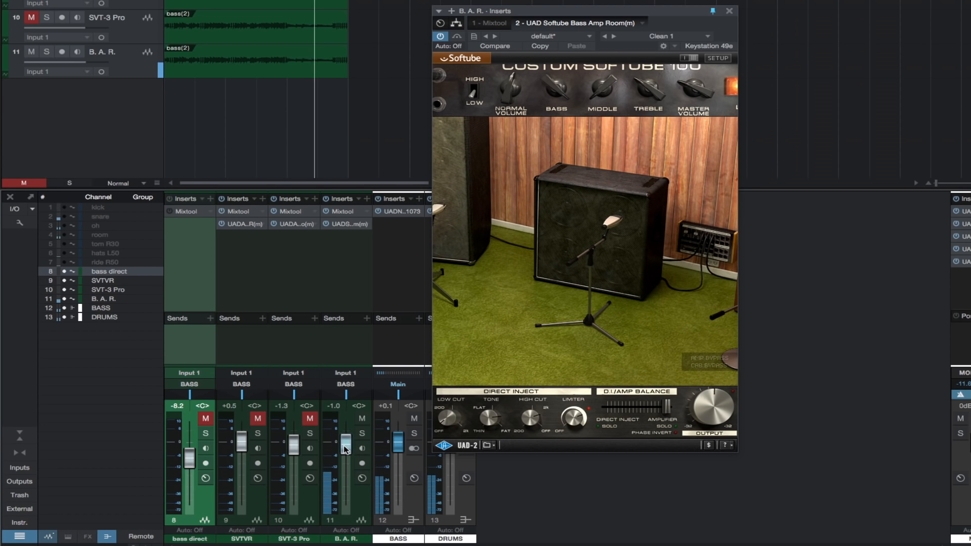
Step: Unmute bass direct at -2.2 dB and SVT-3 Pro at +2.0 dB, blending them with B. A. R. at -1.6 dB
{"action": "left_click", "coordinate": [205, 419]}
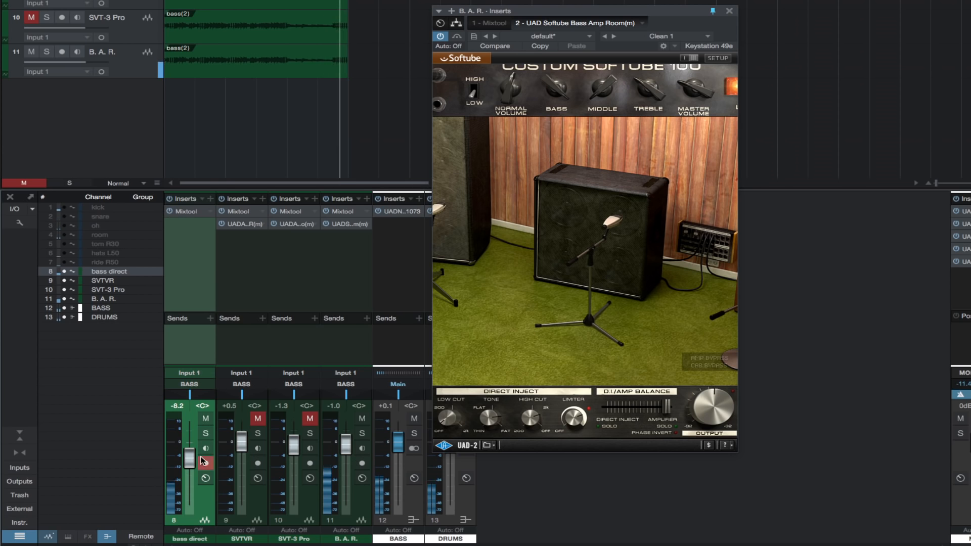
{"action": "left_click_drag", "start_coordinate": [189, 459], "coordinate": [190, 447]}
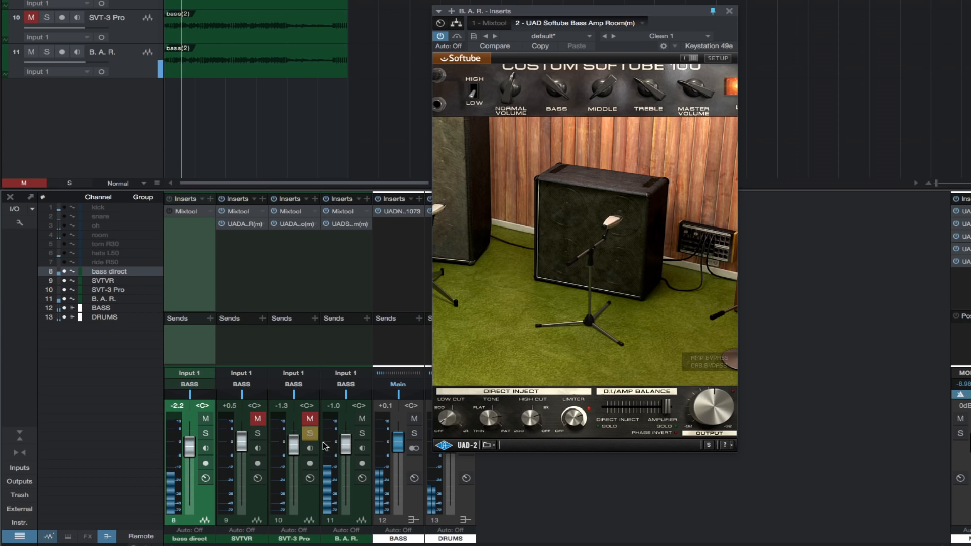
{"action": "left_click_drag", "start_coordinate": [346, 445], "coordinate": [294, 436]}
{"action": "left_click", "coordinate": [310, 419]}
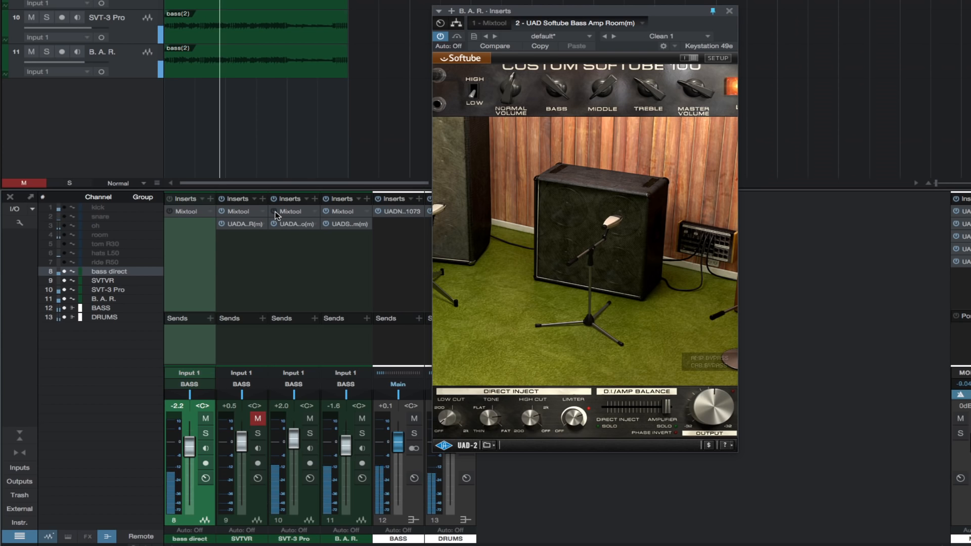
Step: Try the SVT-3 Pro fader at +4.3 dB, settle it at +0.8 dB, and mute the channel
{"action": "left_click_drag", "start_coordinate": [298, 441], "coordinate": [298, 437]}
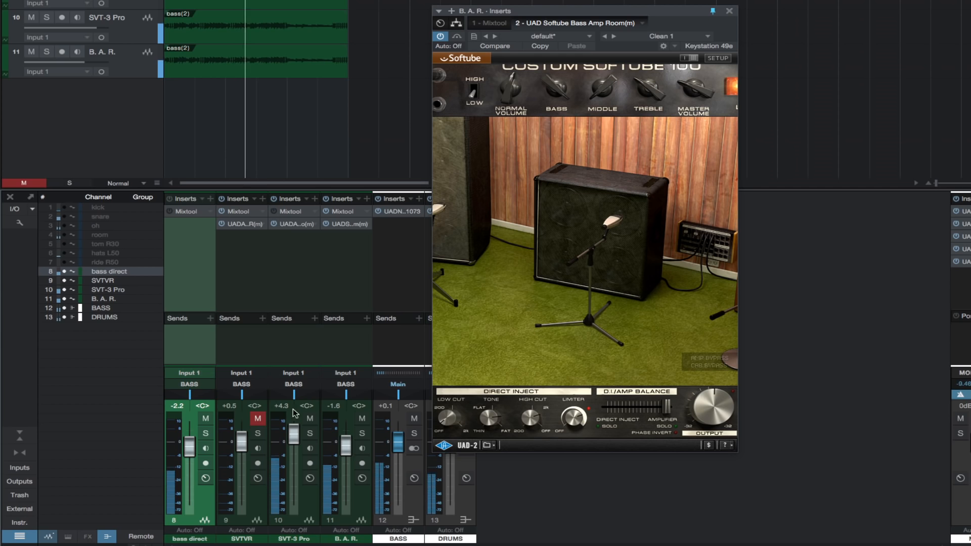
{"action": "left_click_drag", "start_coordinate": [294, 434], "coordinate": [294, 441]}
{"action": "left_click", "coordinate": [310, 419]}
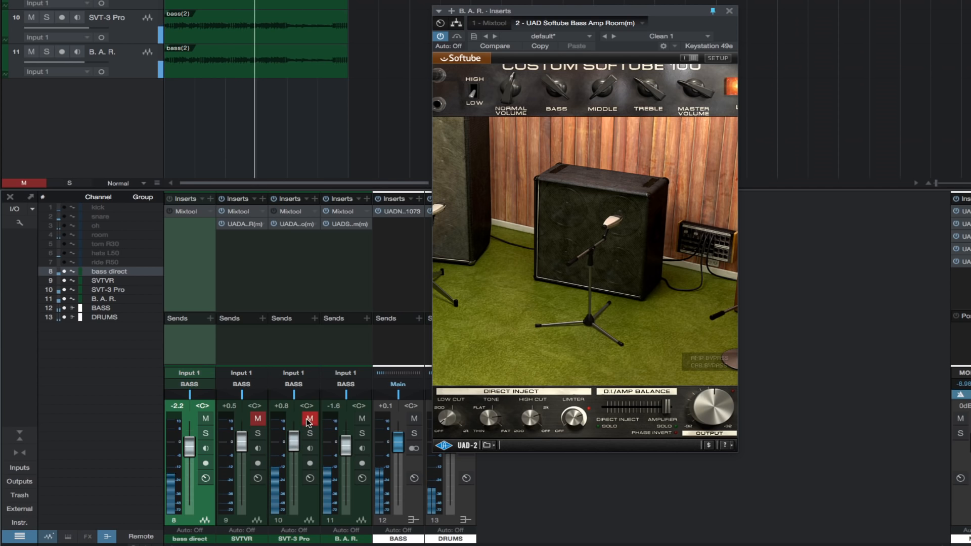
Step: Blend in SVTVR unmuted at +1.7 dB, unmute SVT-3 Pro, and raise B. A. R. to +1.1 dB
{"action": "left_click", "coordinate": [257, 418]}
{"action": "left_click_drag", "start_coordinate": [240, 445], "coordinate": [241, 439]}
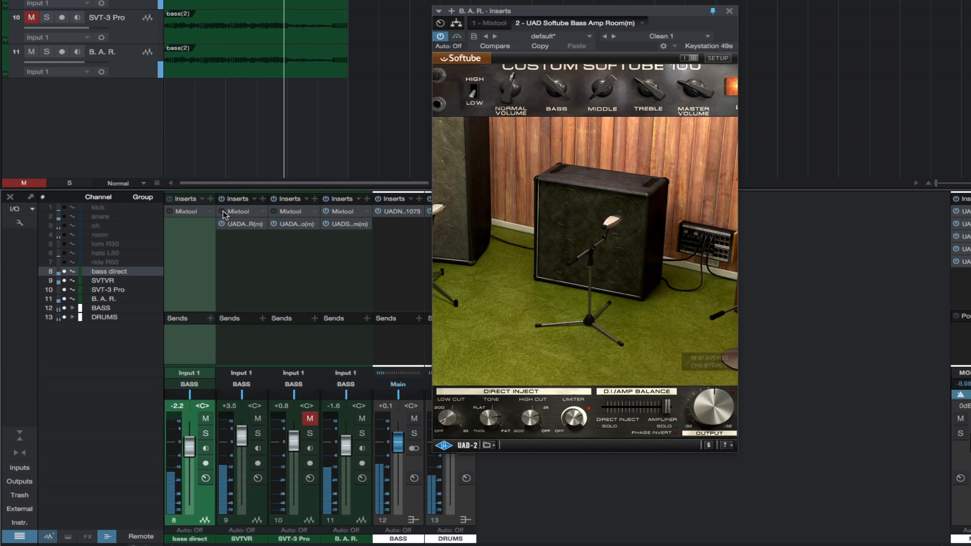
{"action": "left_click_drag", "start_coordinate": [242, 436], "coordinate": [241, 440]}
{"action": "left_click", "coordinate": [309, 419]}
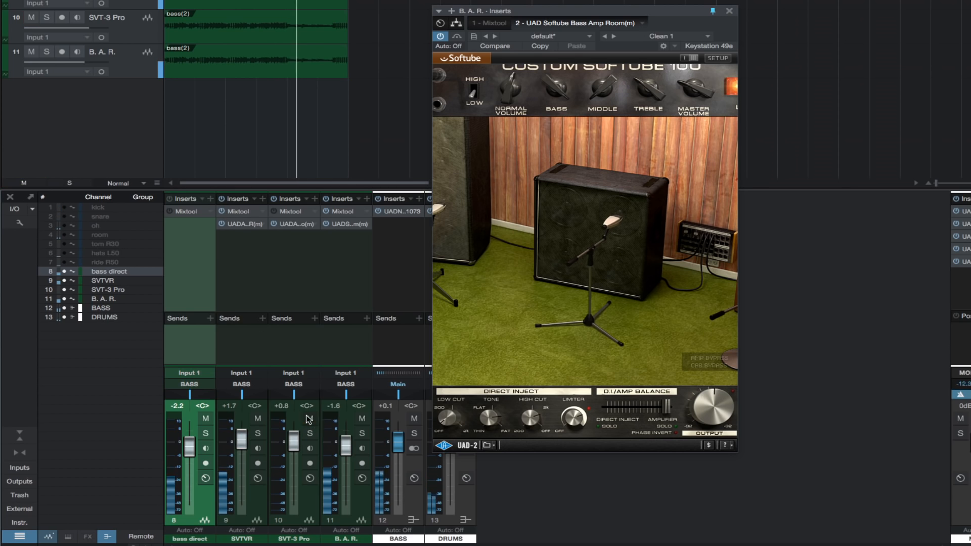
{"action": "left_click_drag", "start_coordinate": [345, 446], "coordinate": [345, 442]}
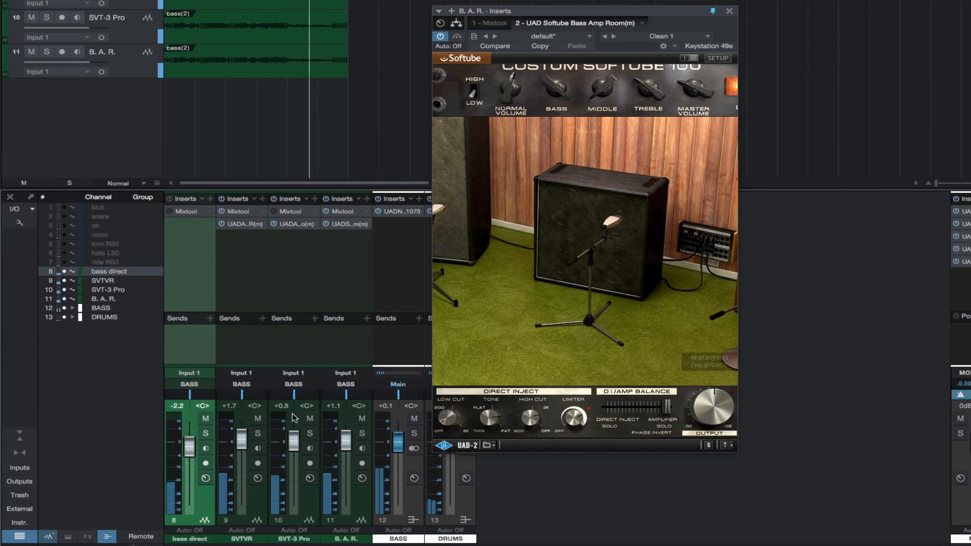
Step: Mute SVT-3 Pro and SVTVR, and load Bass Amp Room's Clean Fat 1 preset with the D.I/Amp balance fully on Amplifier
{"action": "left_click", "coordinate": [310, 419]}
{"action": "left_click", "coordinate": [258, 419]}
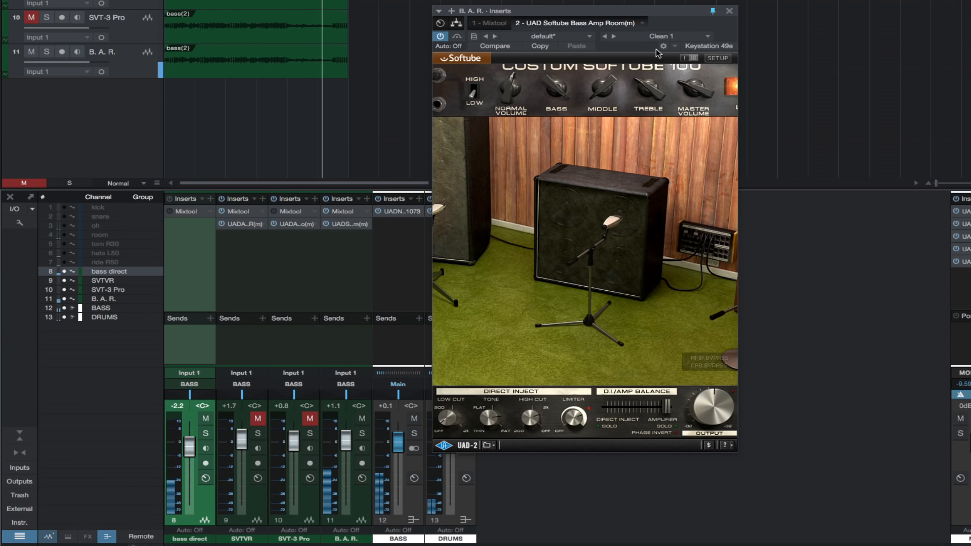
{"action": "left_click", "coordinate": [707, 36]}
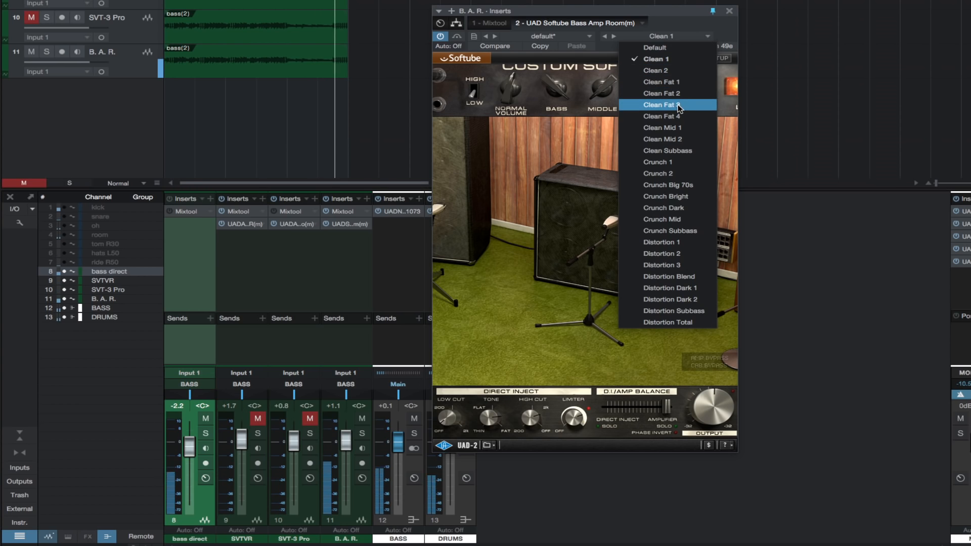
{"action": "left_click", "coordinate": [679, 84]}
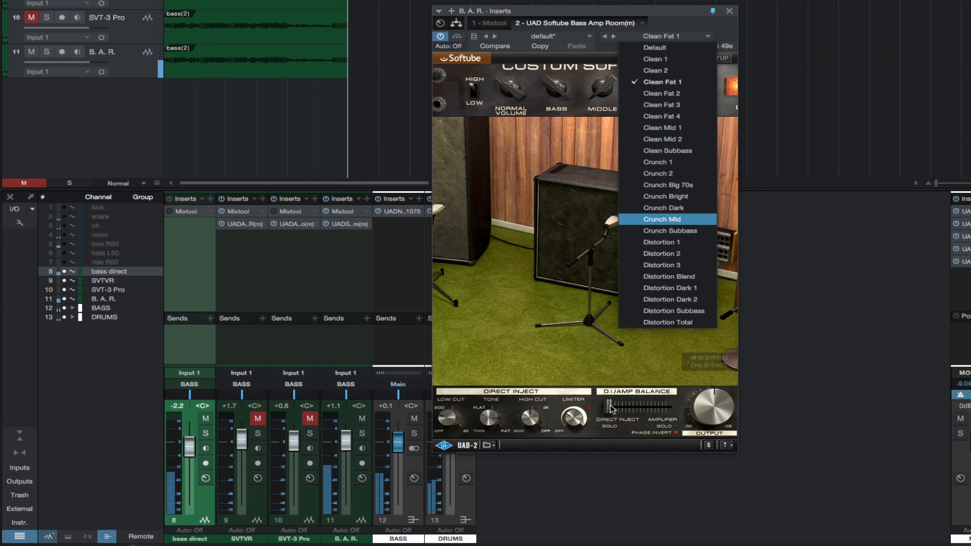
{"action": "left_click_drag", "start_coordinate": [611, 409], "coordinate": [668, 407]}
{"action": "left_click", "coordinate": [589, 301]}
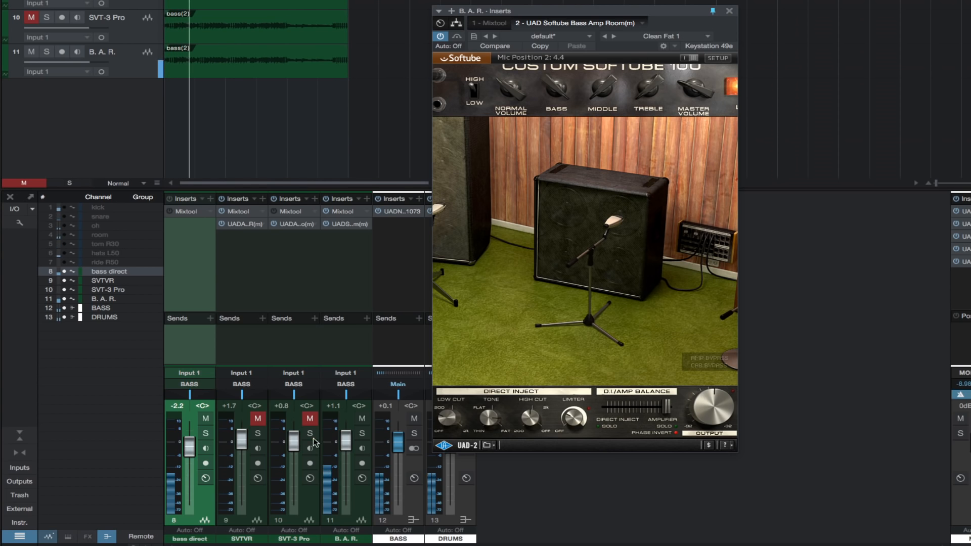
Step: Raise bass direct to +0.2 dB and balance B. A. R. at +1.7 dB, comparing the sound with bass direct muted
{"action": "left_click_drag", "start_coordinate": [346, 442], "coordinate": [346, 434]}
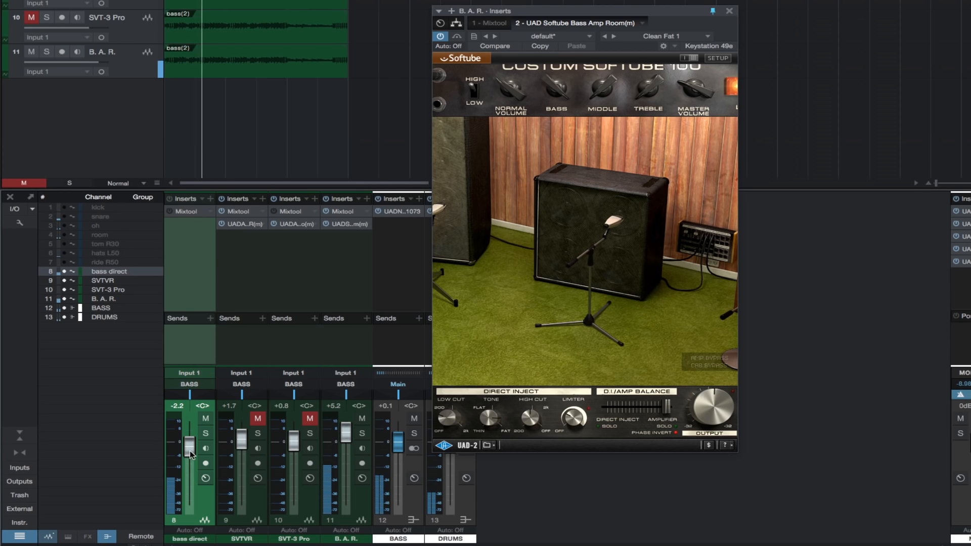
{"action": "left_click_drag", "start_coordinate": [191, 454], "coordinate": [191, 452]}
{"action": "left_click", "coordinate": [206, 419]}
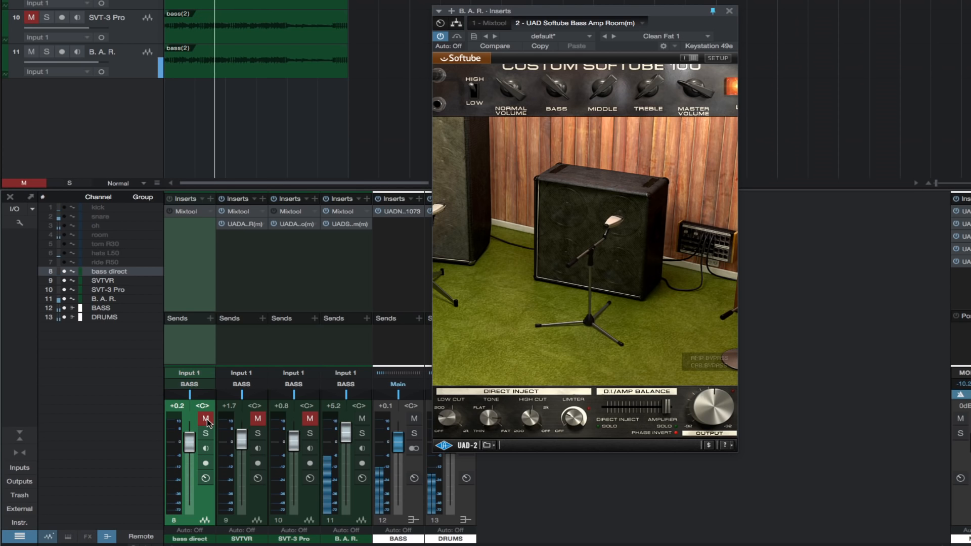
{"action": "left_click_drag", "start_coordinate": [346, 441], "coordinate": [347, 448]}
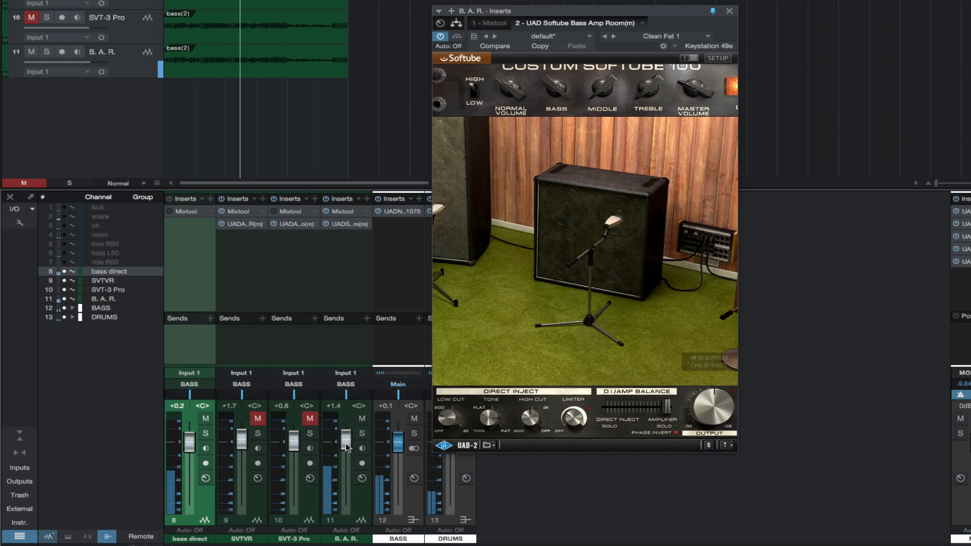
{"action": "left_click_drag", "start_coordinate": [347, 448], "coordinate": [347, 446]}
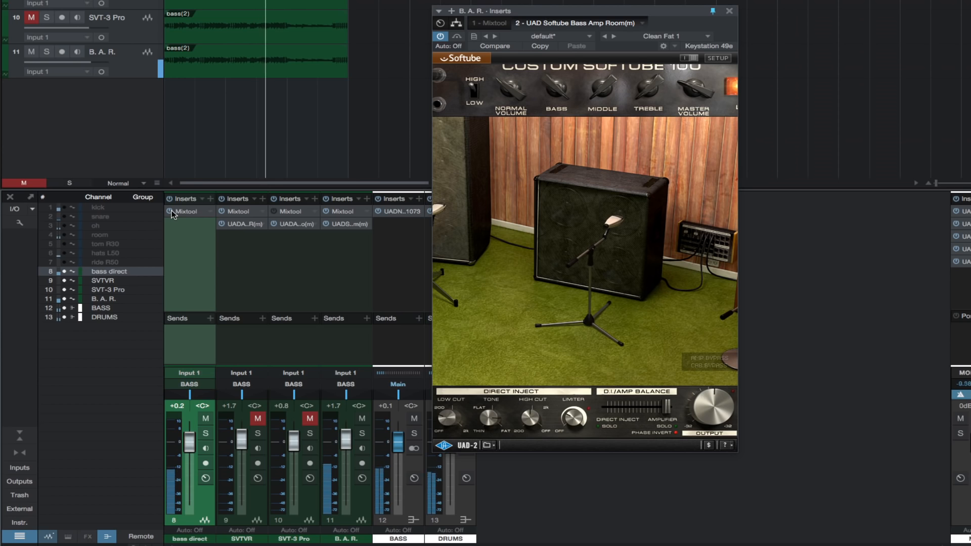
Step: Lower bass direct to -8.7 dB, muting and unmuting it to compare its contribution to the blend
{"action": "left_click_drag", "start_coordinate": [191, 451], "coordinate": [191, 465]}
{"action": "left_click", "coordinate": [205, 419]}
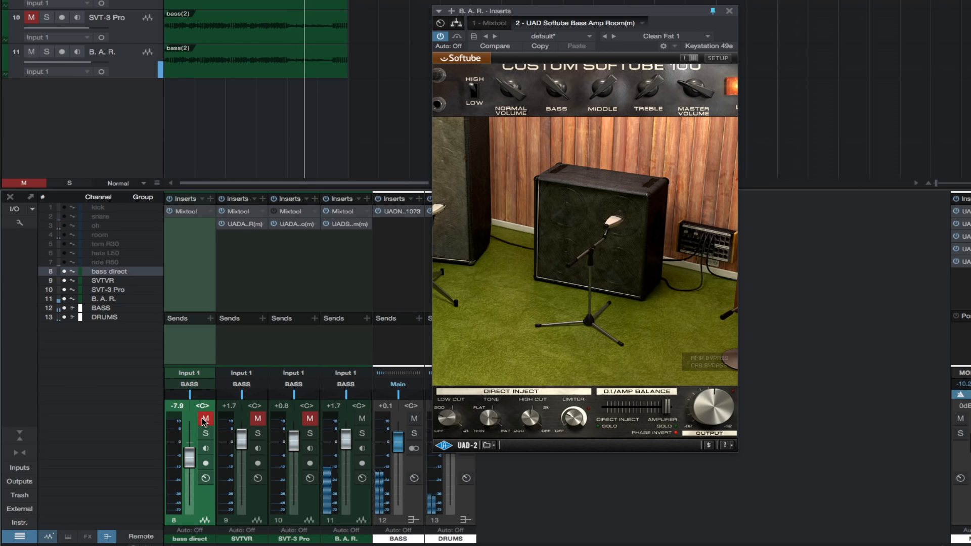
{"action": "left_click", "coordinate": [205, 422]}
{"action": "left_click_drag", "start_coordinate": [189, 459], "coordinate": [190, 461]}
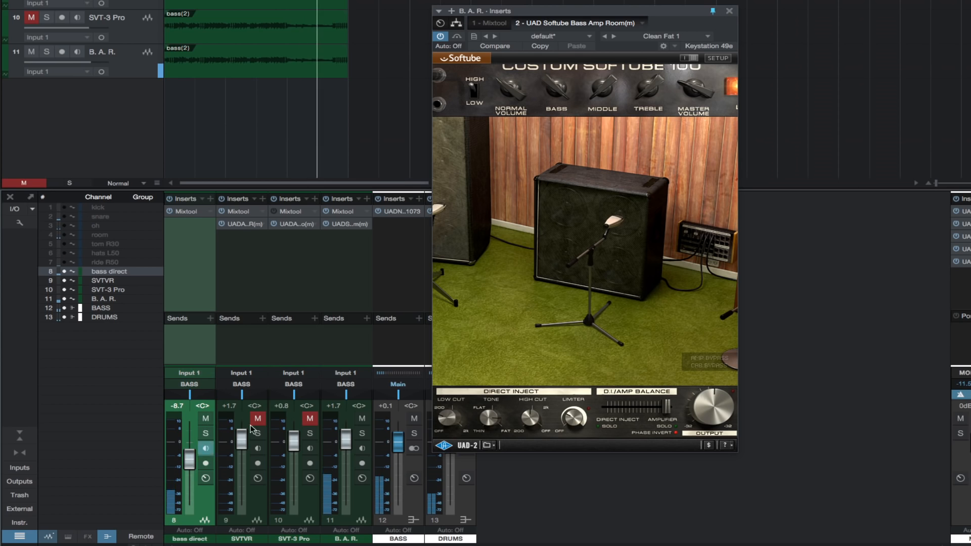
Step: Unmute SVT-3 Pro and SVTVR, balancing them at -2.2 dB and +1.1 dB, with B. A. R. at +0.2 dB and BASS at -5.5 dB
{"action": "left_click", "coordinate": [310, 419]}
{"action": "left_click_drag", "start_coordinate": [293, 441], "coordinate": [295, 458]}
{"action": "left_click", "coordinate": [259, 420]}
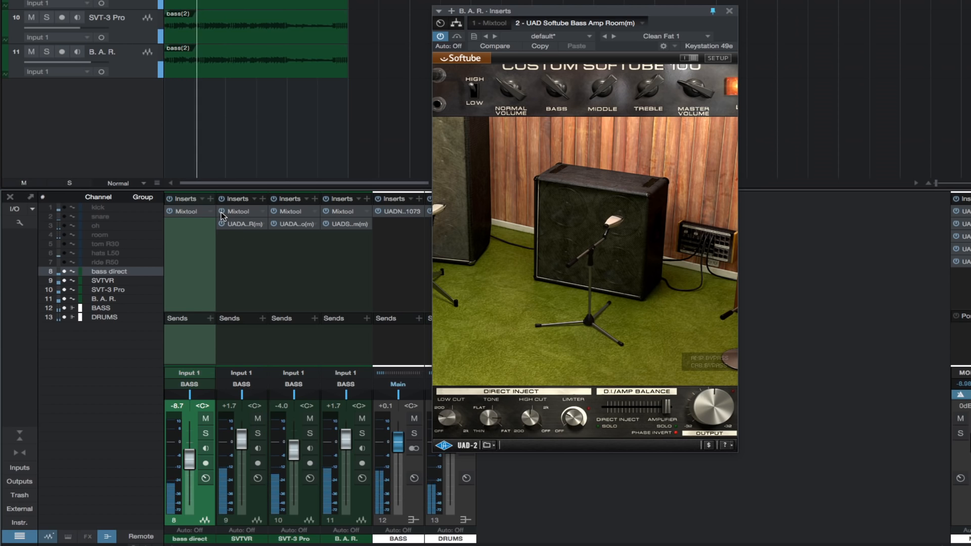
{"action": "left_click_drag", "start_coordinate": [242, 440], "coordinate": [398, 461]}
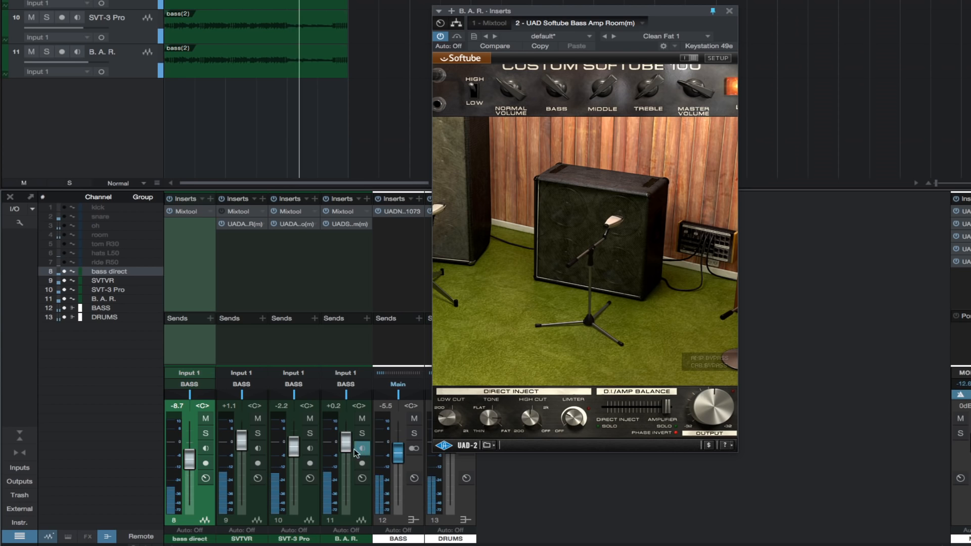
Step: Set B. A. R. to -8.7 dB and SVT-3 Pro to -0.1 dB, and lower the BASS bus to -9.0 dB
{"action": "mouse_move", "coordinate": [348, 442]}
{"action": "left_mouse_down"}
{"action": "mouse_move", "coordinate": [347, 459]}
{"action": "mouse_move", "coordinate": [392, 456]}
{"action": "mouse_move", "coordinate": [348, 461]}
{"action": "left_mouse_up"}
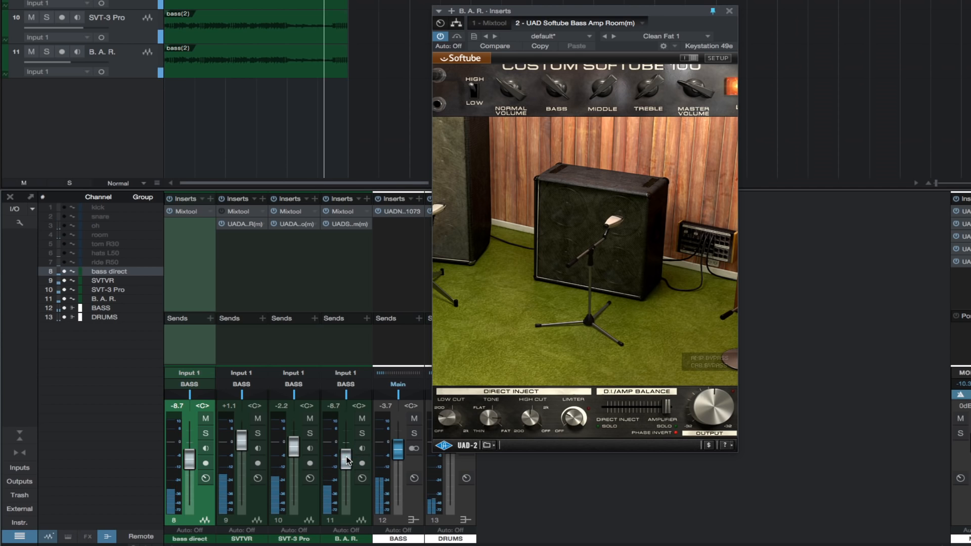
{"action": "left_click_drag", "start_coordinate": [294, 448], "coordinate": [294, 444]}
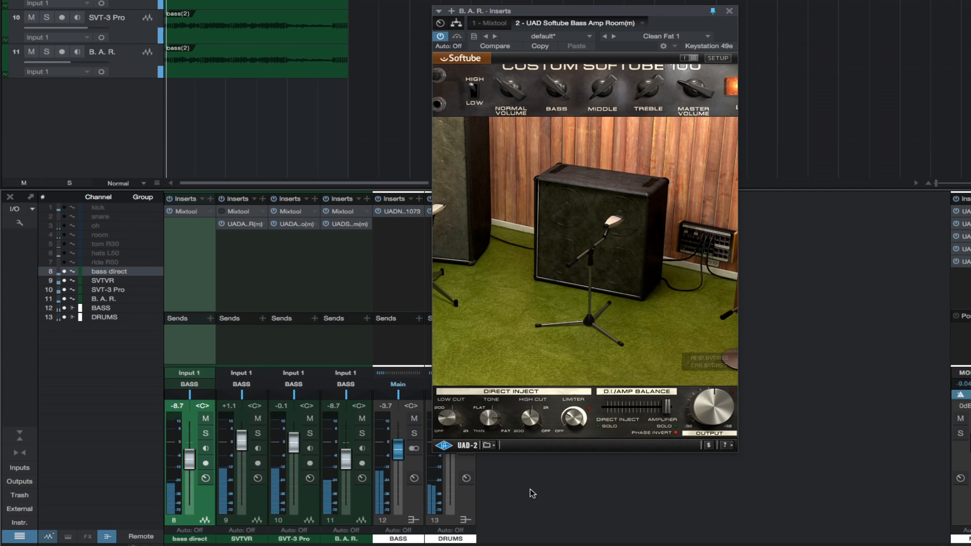
{"action": "left_click_drag", "start_coordinate": [398, 450], "coordinate": [398, 463]}
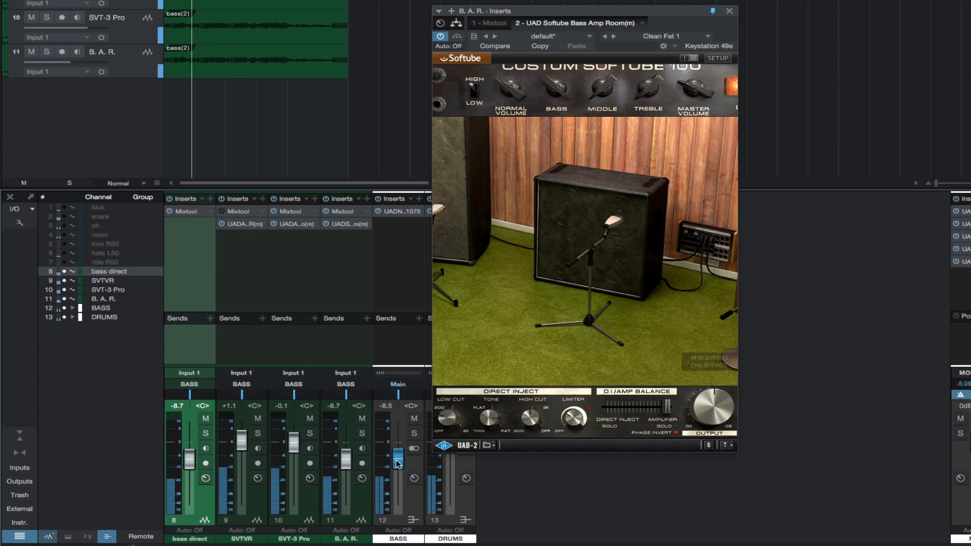
{"action": "left_click_drag", "start_coordinate": [398, 463], "coordinate": [398, 465]}
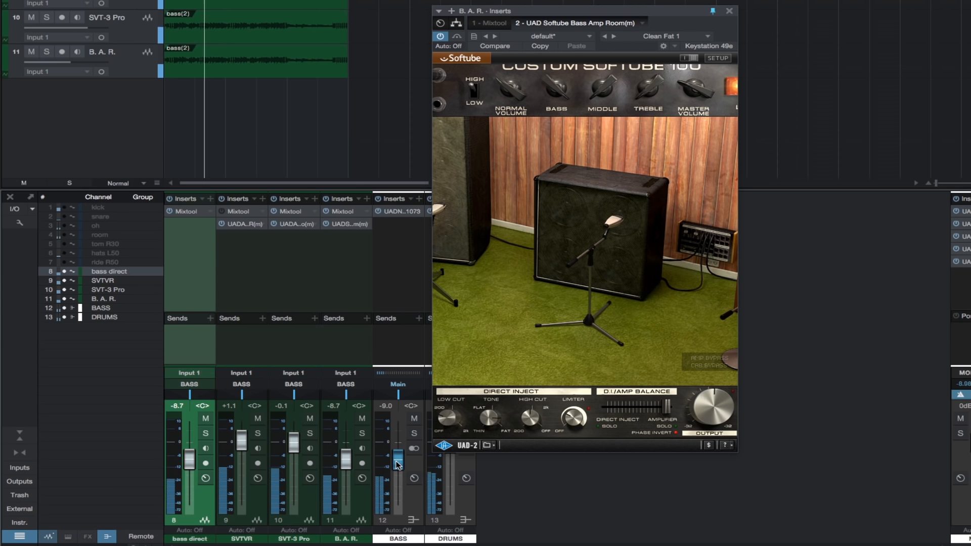